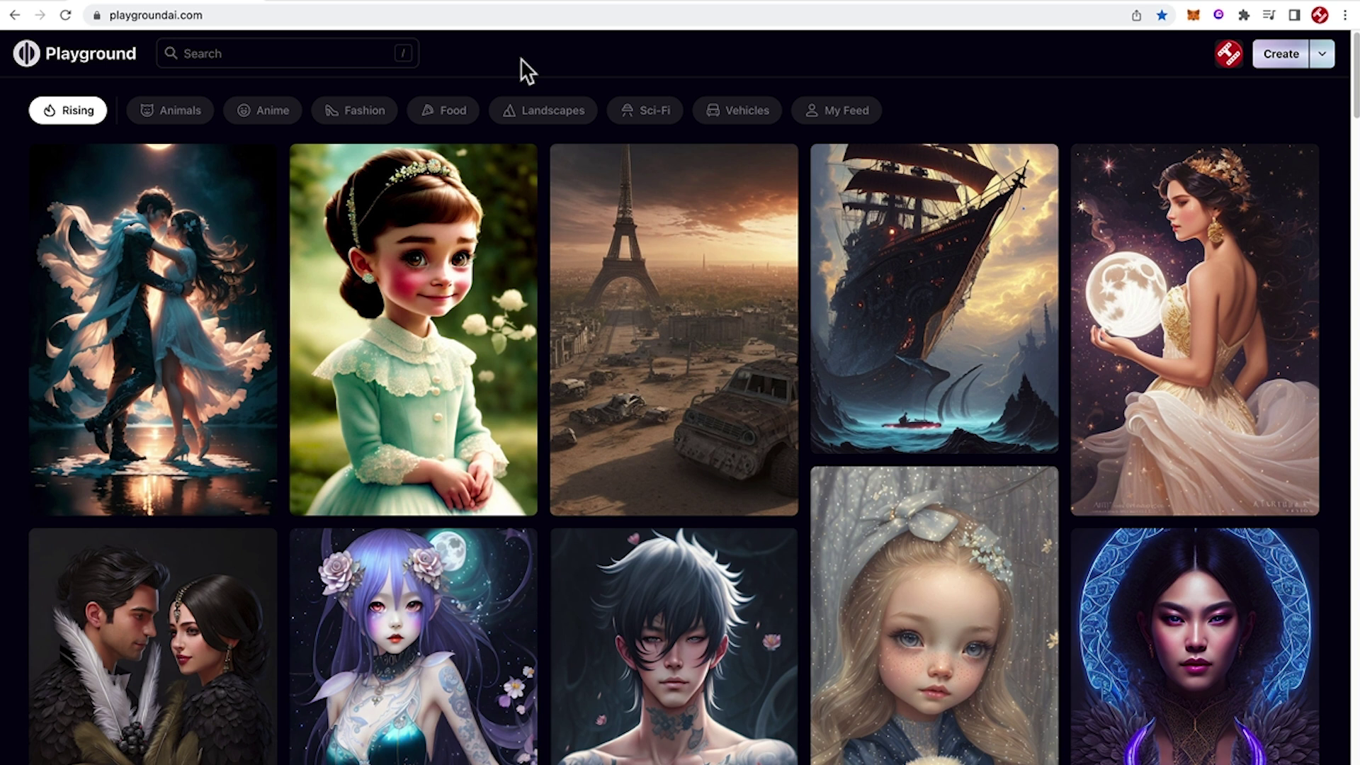
# Step: Keep the Perfume filter and Stable Diffusion 1.5, then review the 512 × 768, 2-image settings
pyautogui.click(1279, 56)
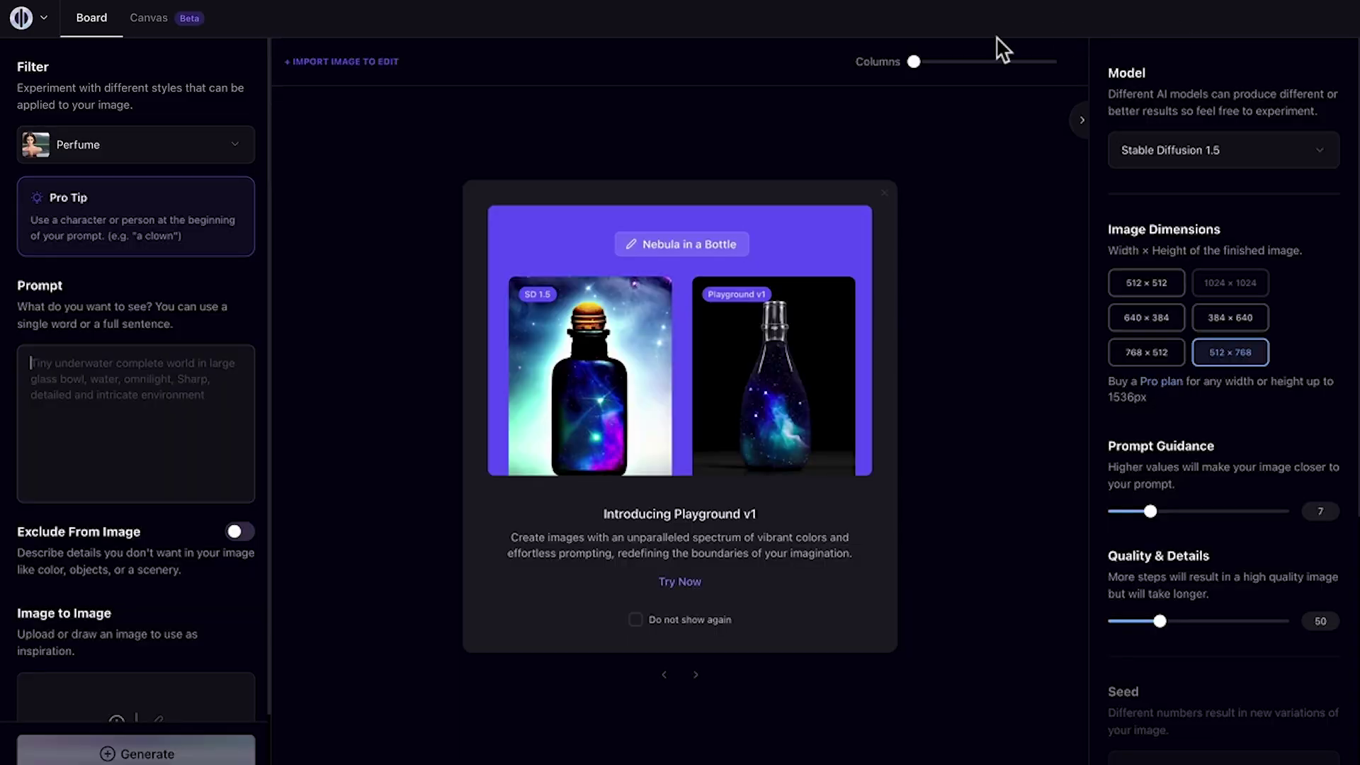
pyautogui.click(236, 145)
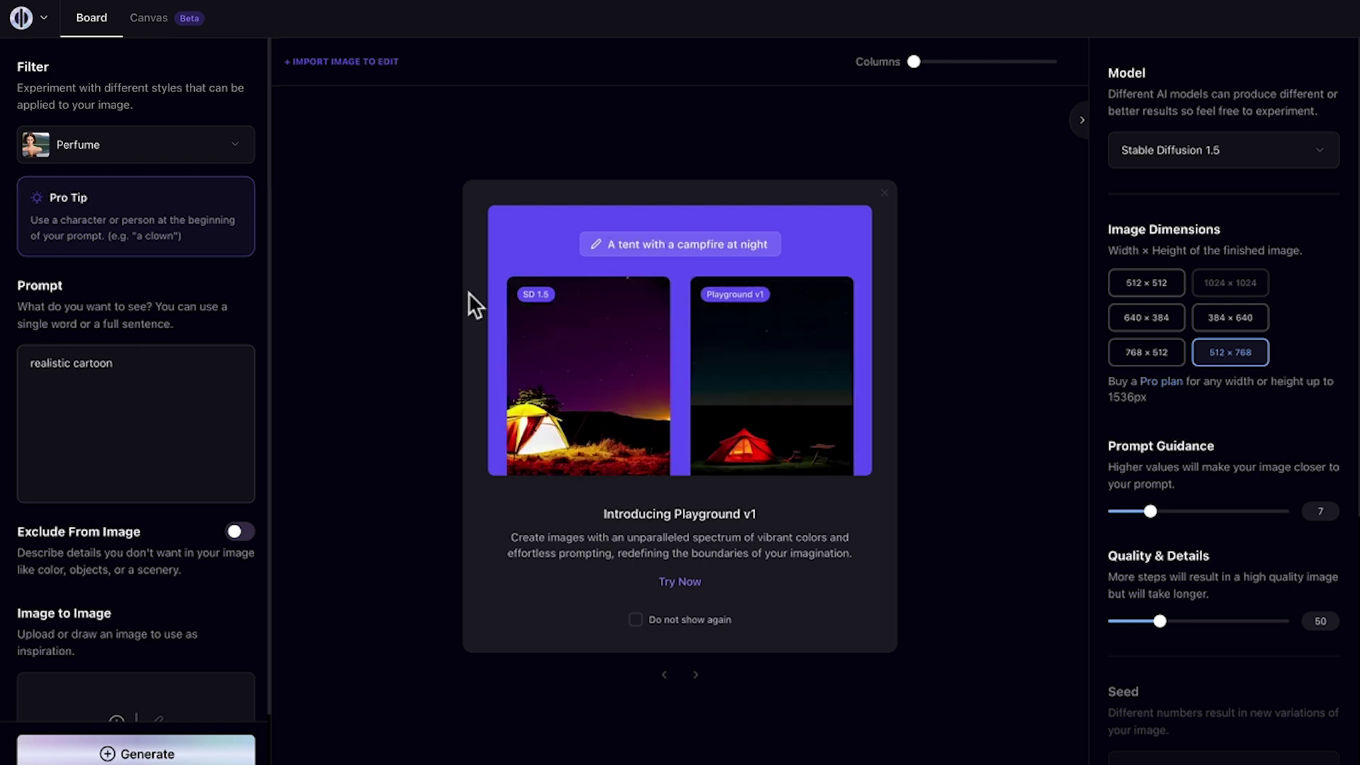
pyautogui.click(1222, 149)
pyautogui.click(1327, 295)
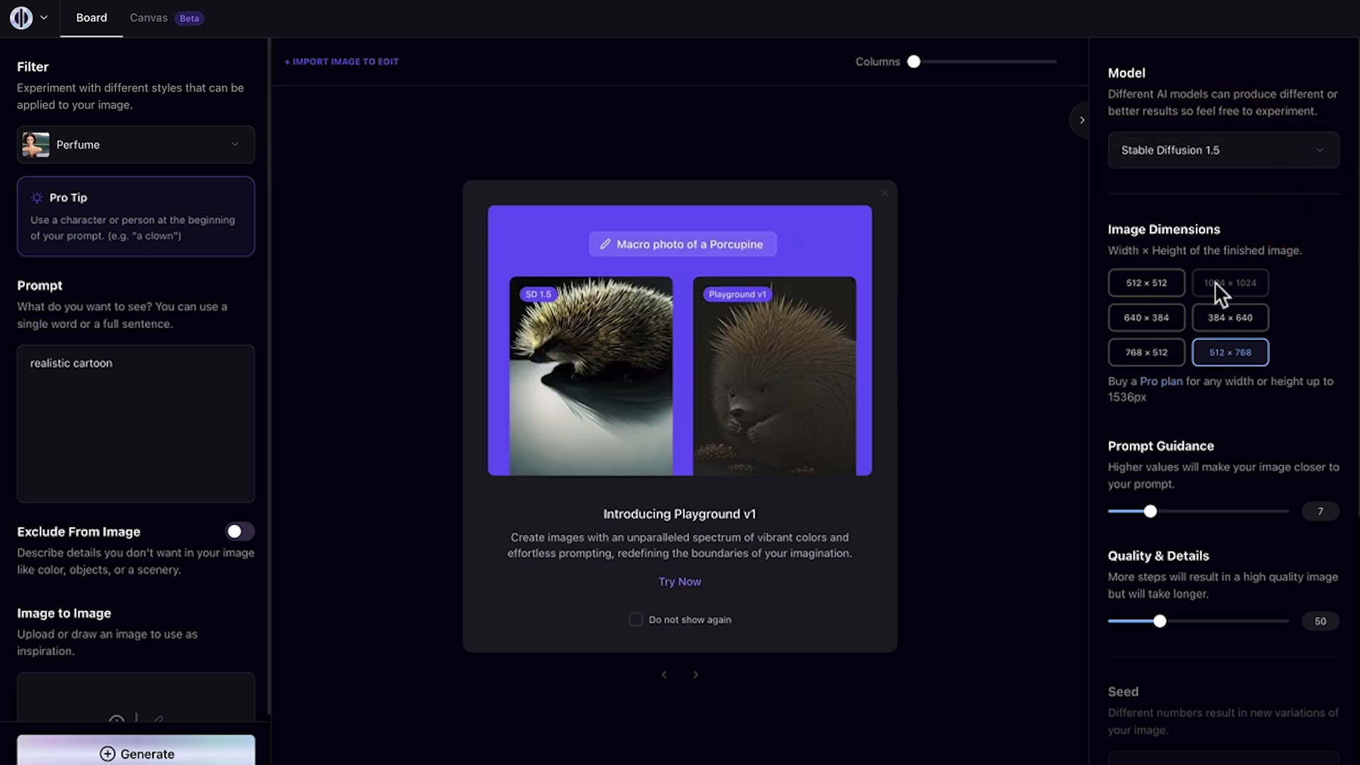
pyautogui.scroll(-4, 1287, 296)
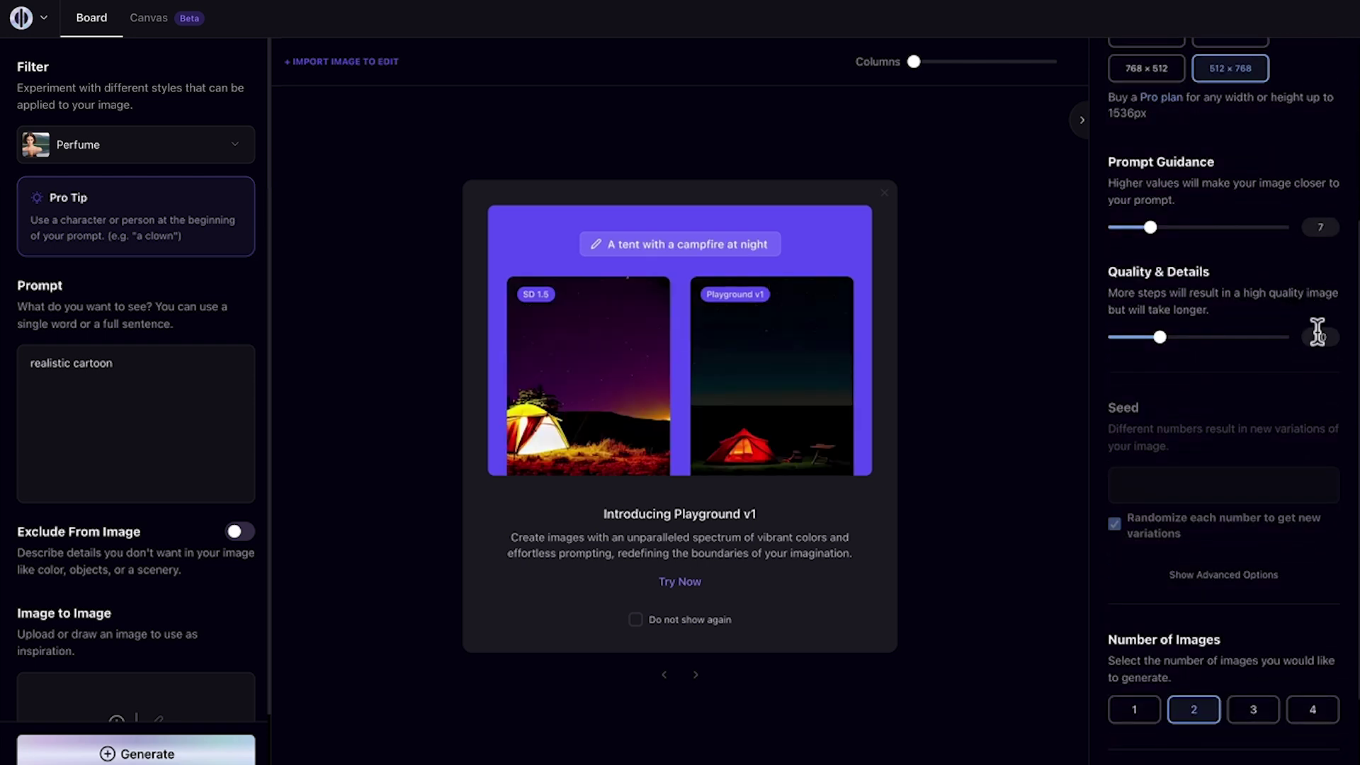
pyautogui.scroll(4, 1174, 705)
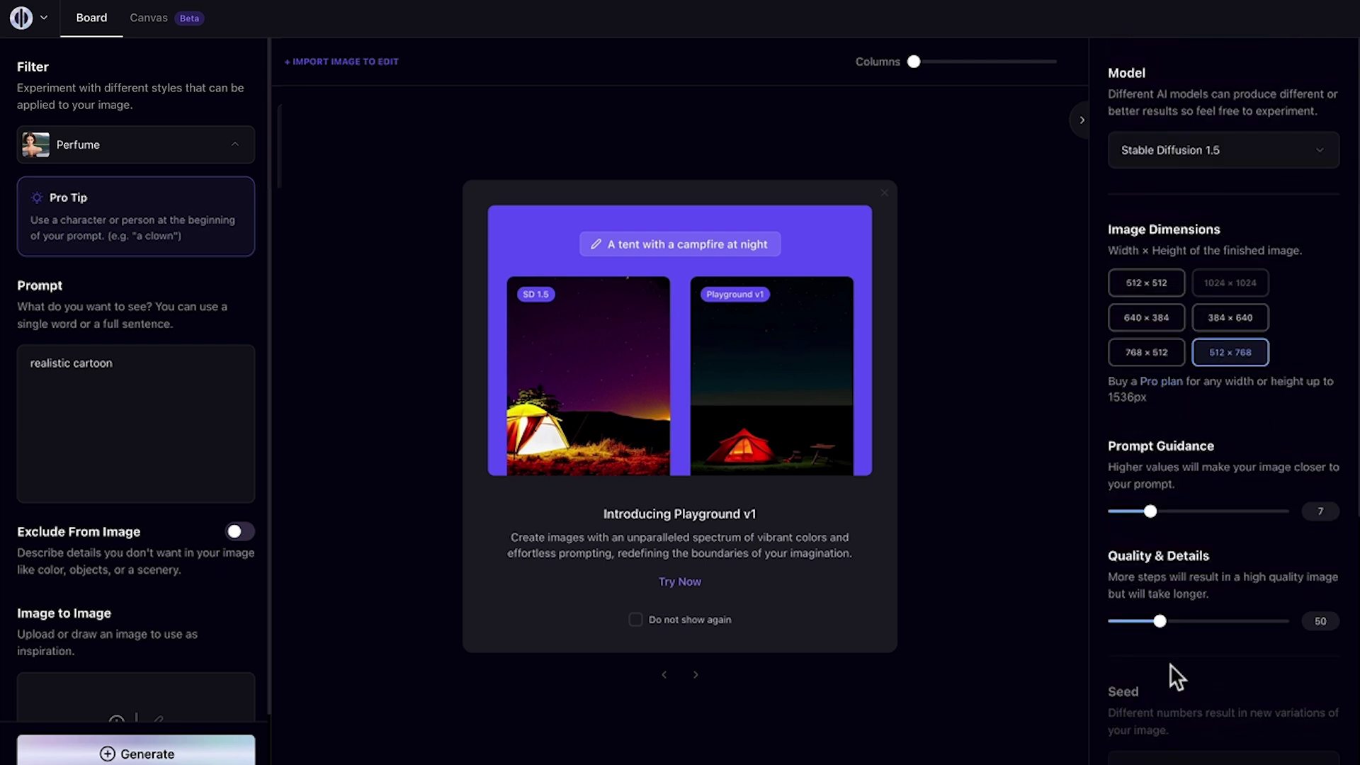
pyautogui.scroll(-2, 197, 569)
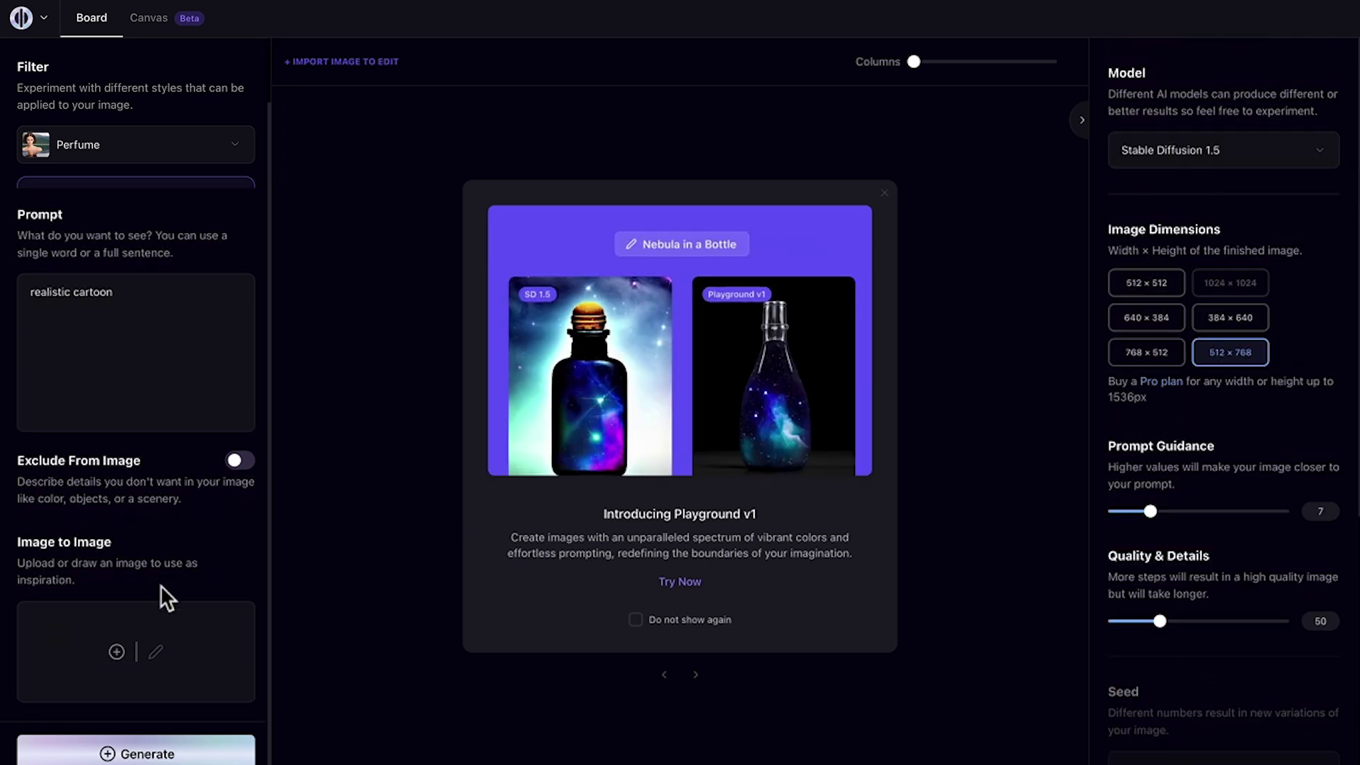
# Step: Load the presenter's photo as the Image to Image source
pyautogui.click(116, 651)
pyautogui.click(419, 249)
pyautogui.press('space')
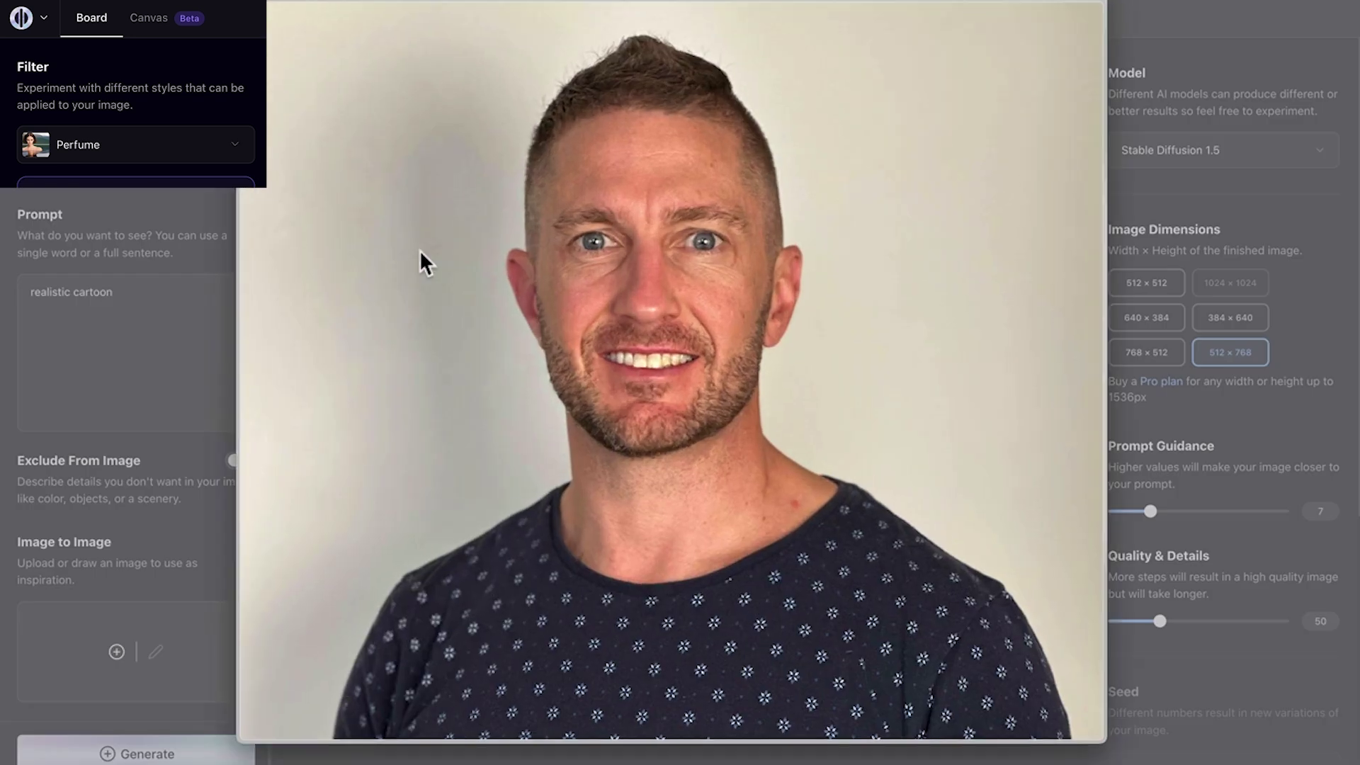
pyautogui.press('space')
pyautogui.click(1029, 528)
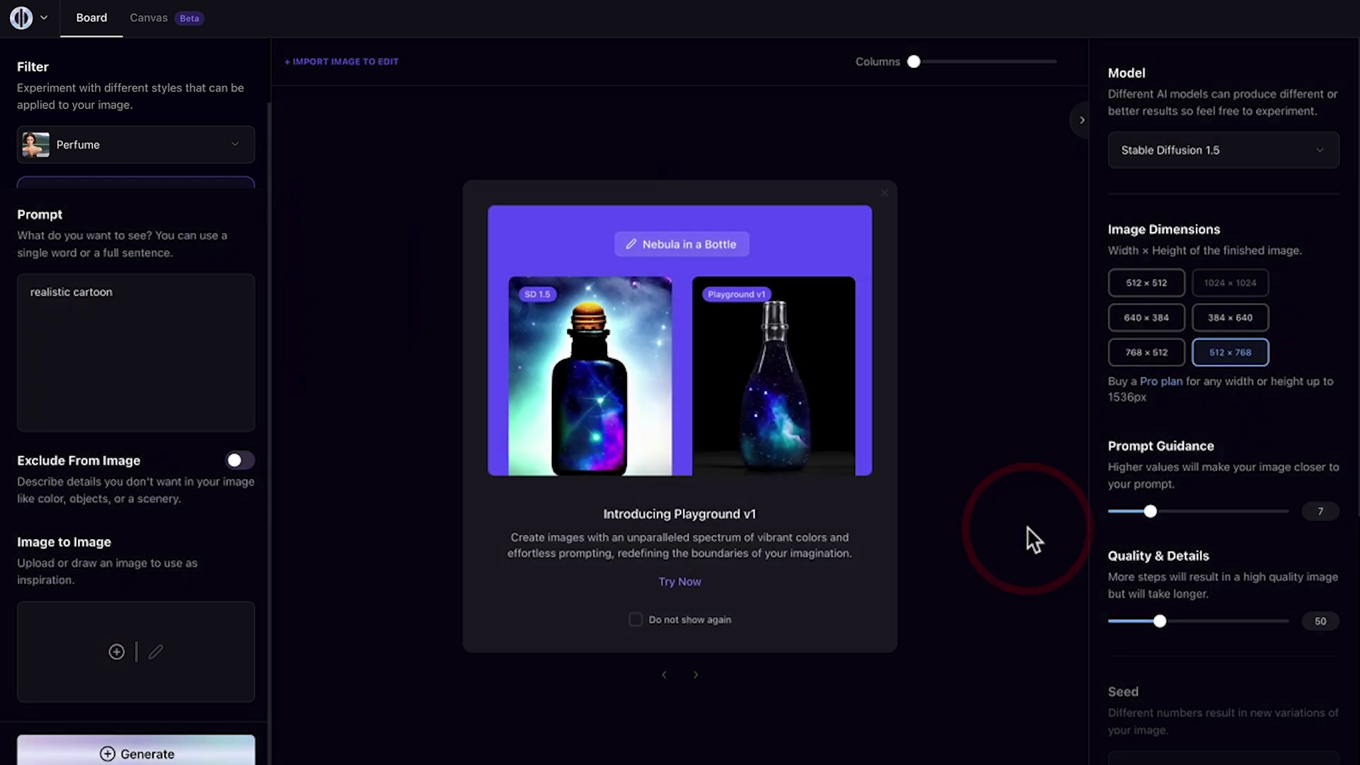
# Step: Set image strength to 64 and generate two cartoon portraits
pyautogui.scroll(-2, 226, 572)
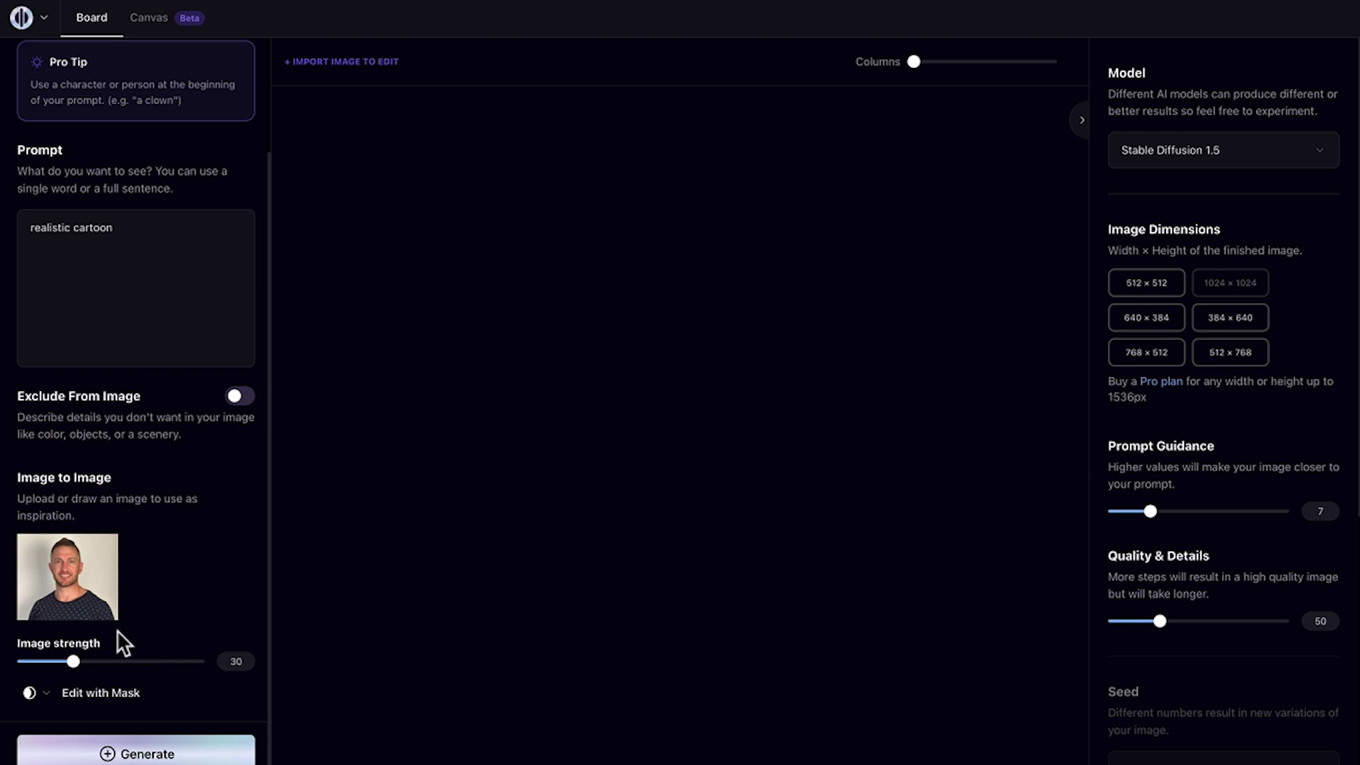
pyautogui.moveTo(69, 662); pyautogui.dragTo(37, 662)
pyautogui.moveTo(35, 663); pyautogui.dragTo(187, 662)
pyautogui.moveTo(187, 662); pyautogui.dragTo(137, 662)
pyautogui.click(227, 749)
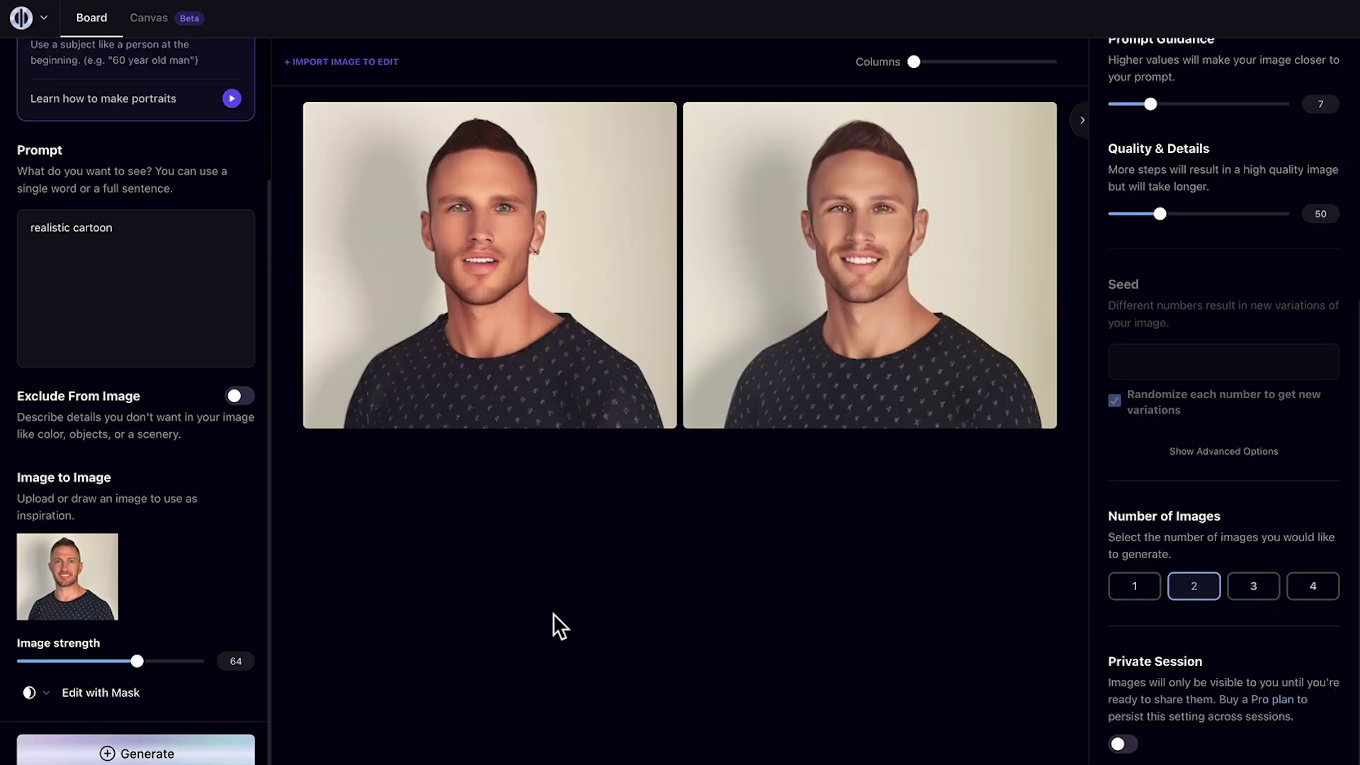
# Step: Upscale the right-hand portrait by 4x
pyautogui.moveTo(963, 167)
pyautogui.moveTo(917, 213)
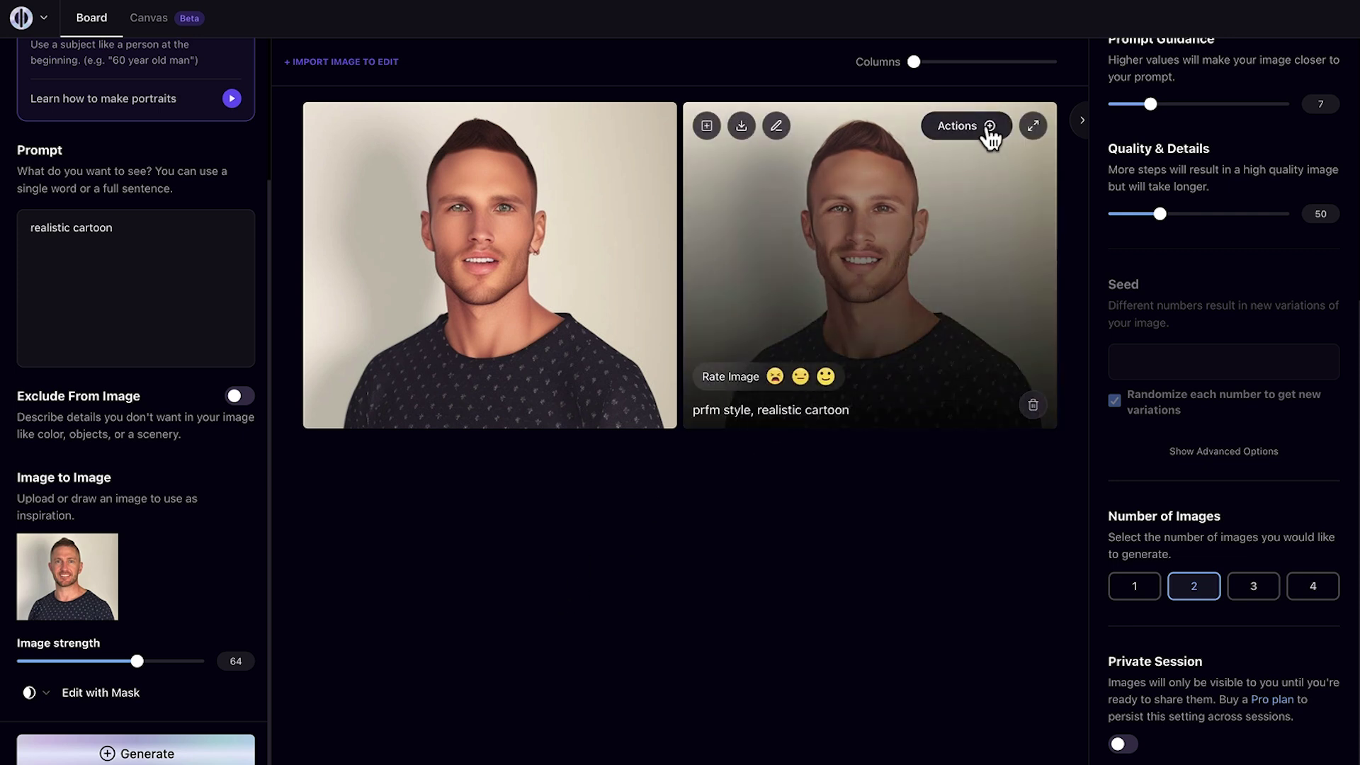
pyautogui.click(990, 131)
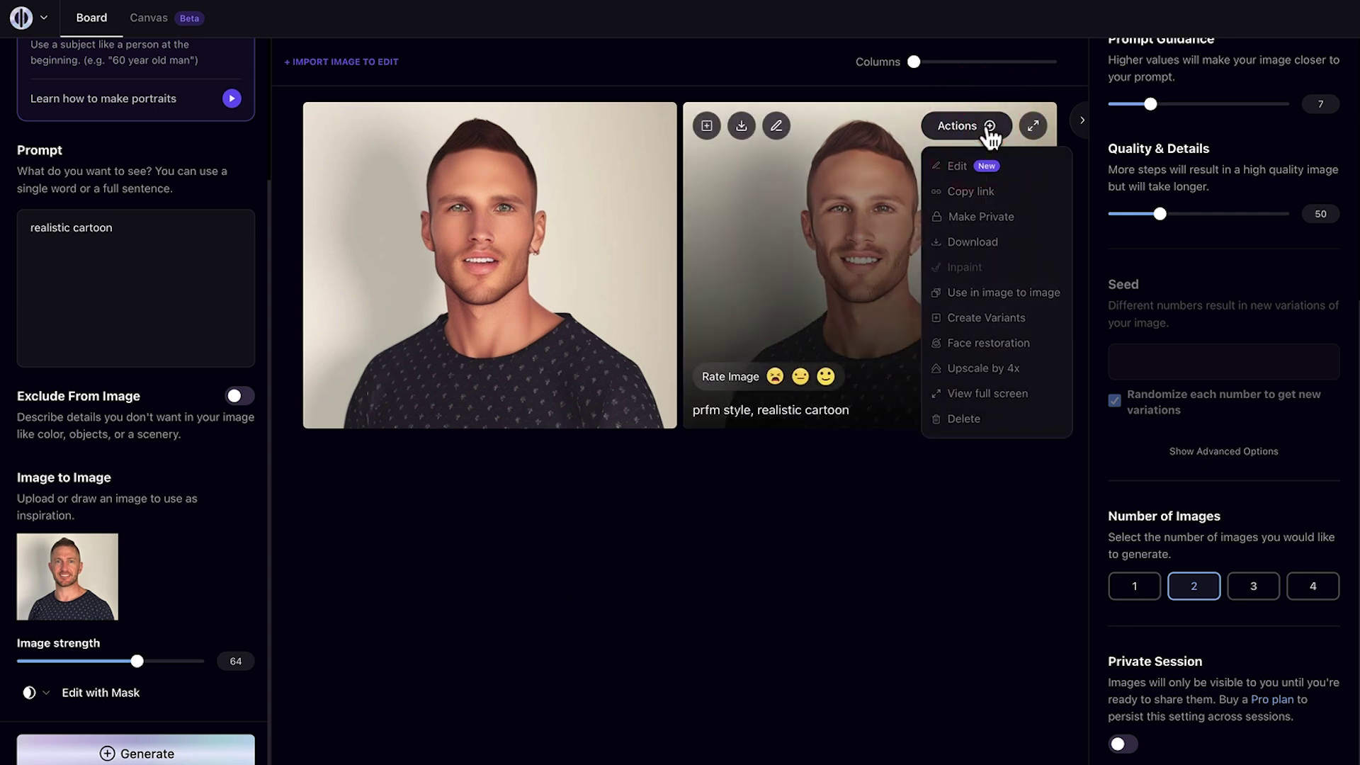
pyautogui.click(982, 368)
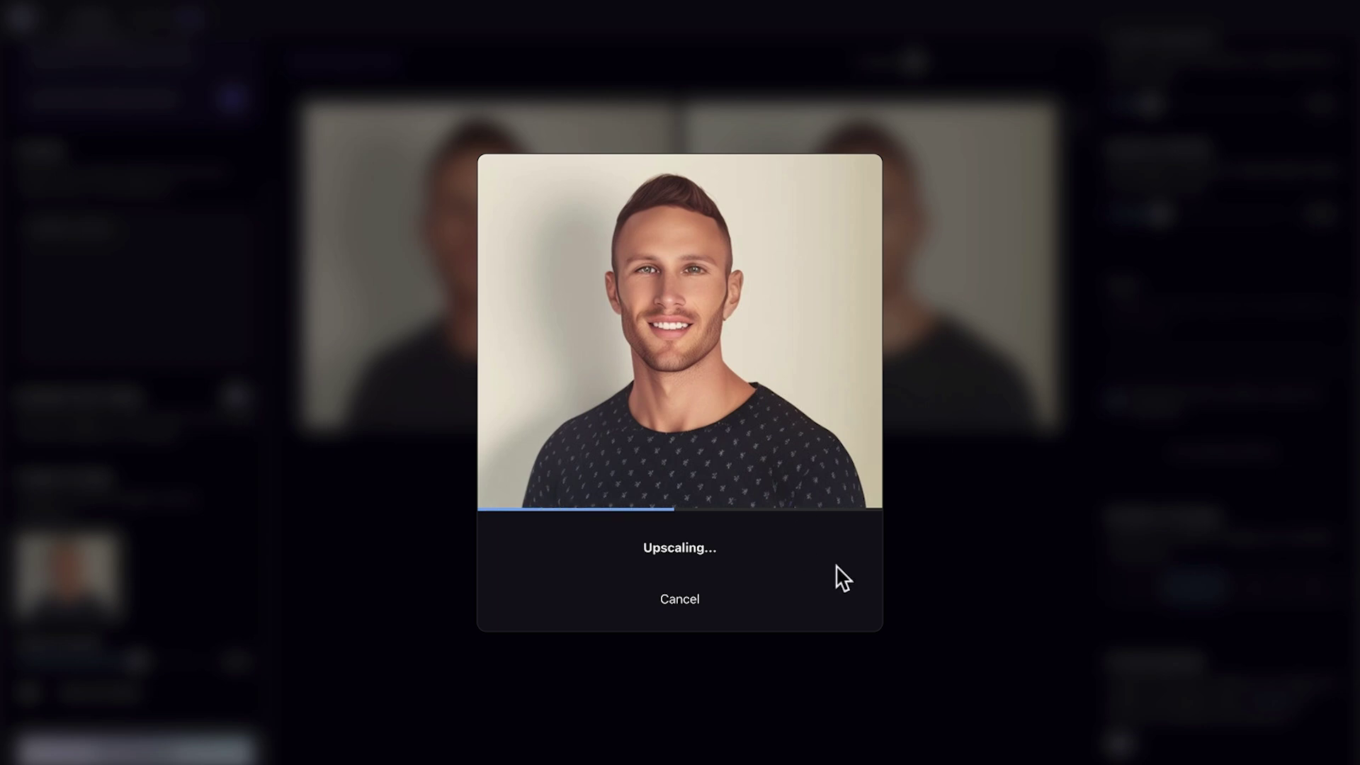
# Step: Download the 4x portrait and drop it into Adobe Express Remove background
pyautogui.click(729, 585)
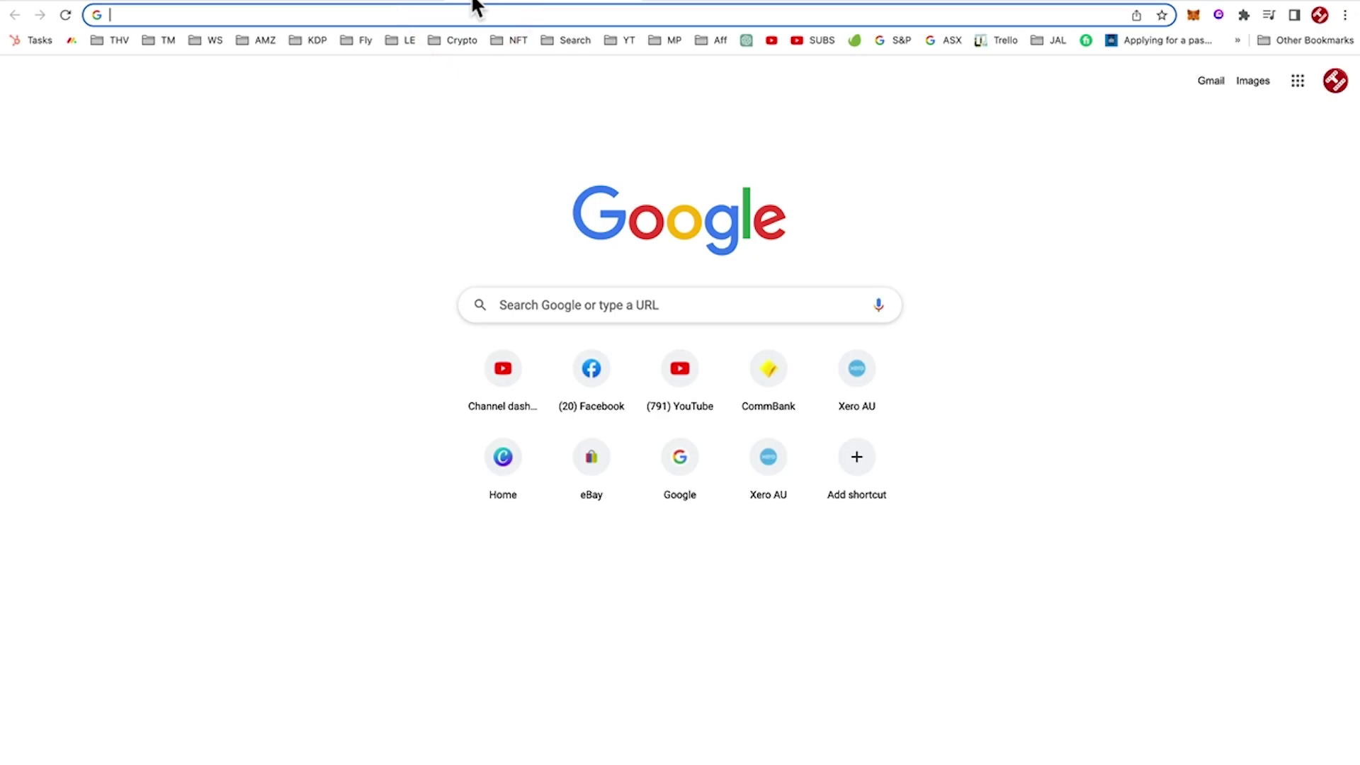
pyautogui.write('adob')
pyautogui.press('Return')
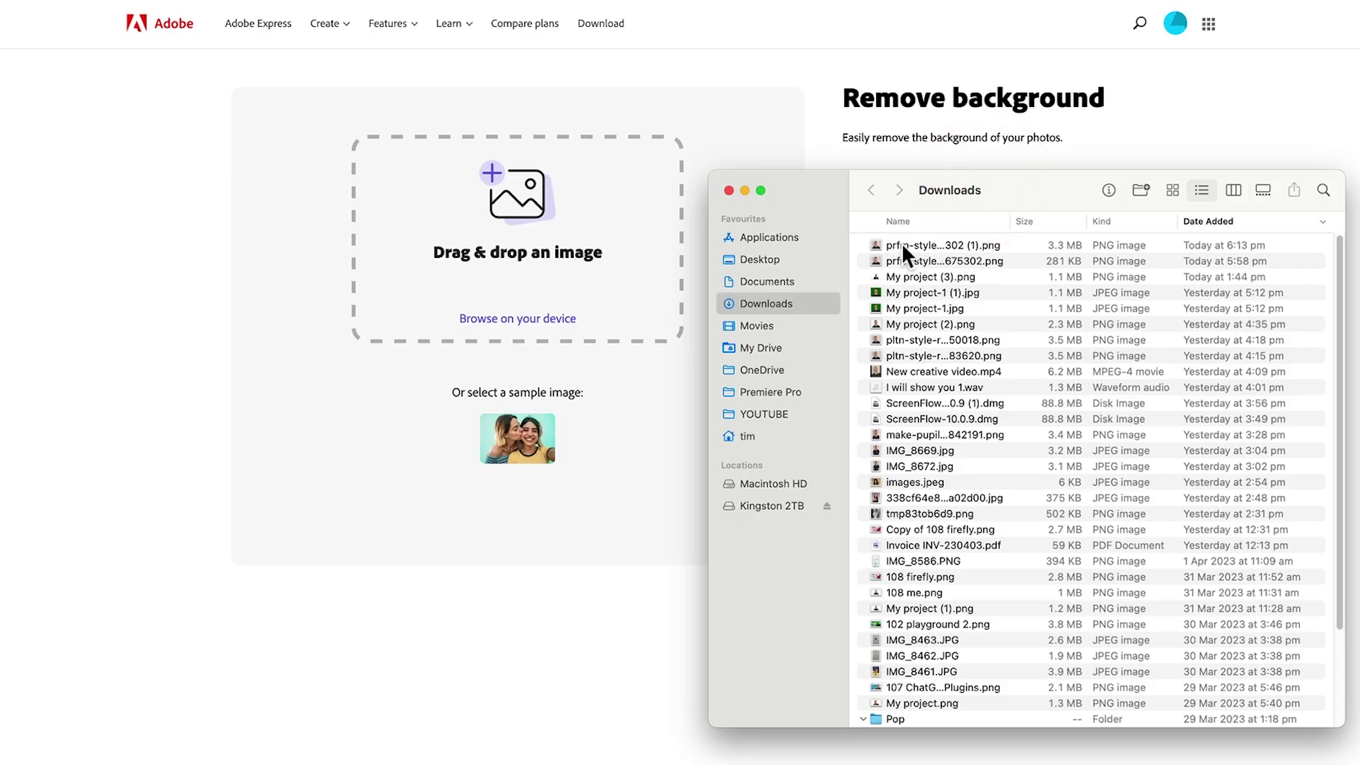
pyautogui.moveTo(887, 240); pyautogui.dragTo(574, 213)
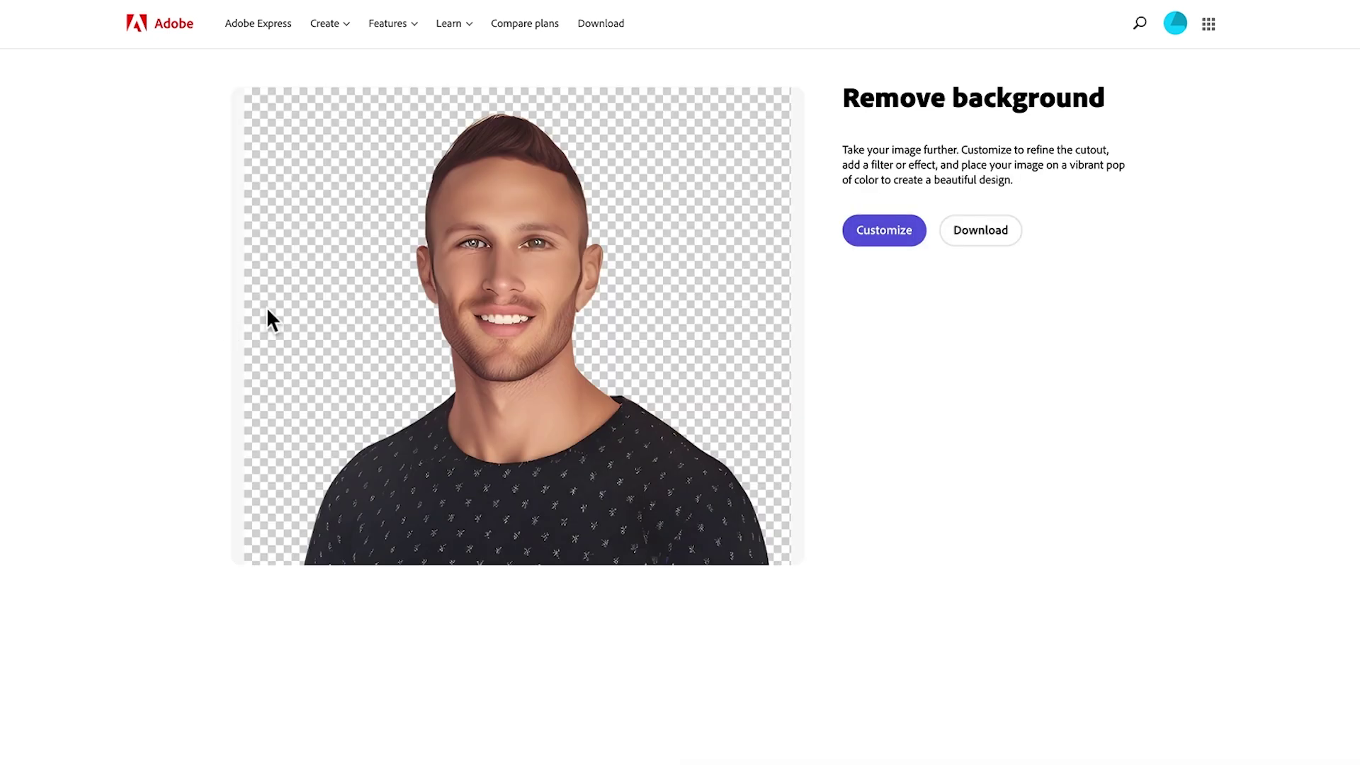
# Step: Give the cutout's canvas a solid green background in the full editor
pyautogui.click(879, 230)
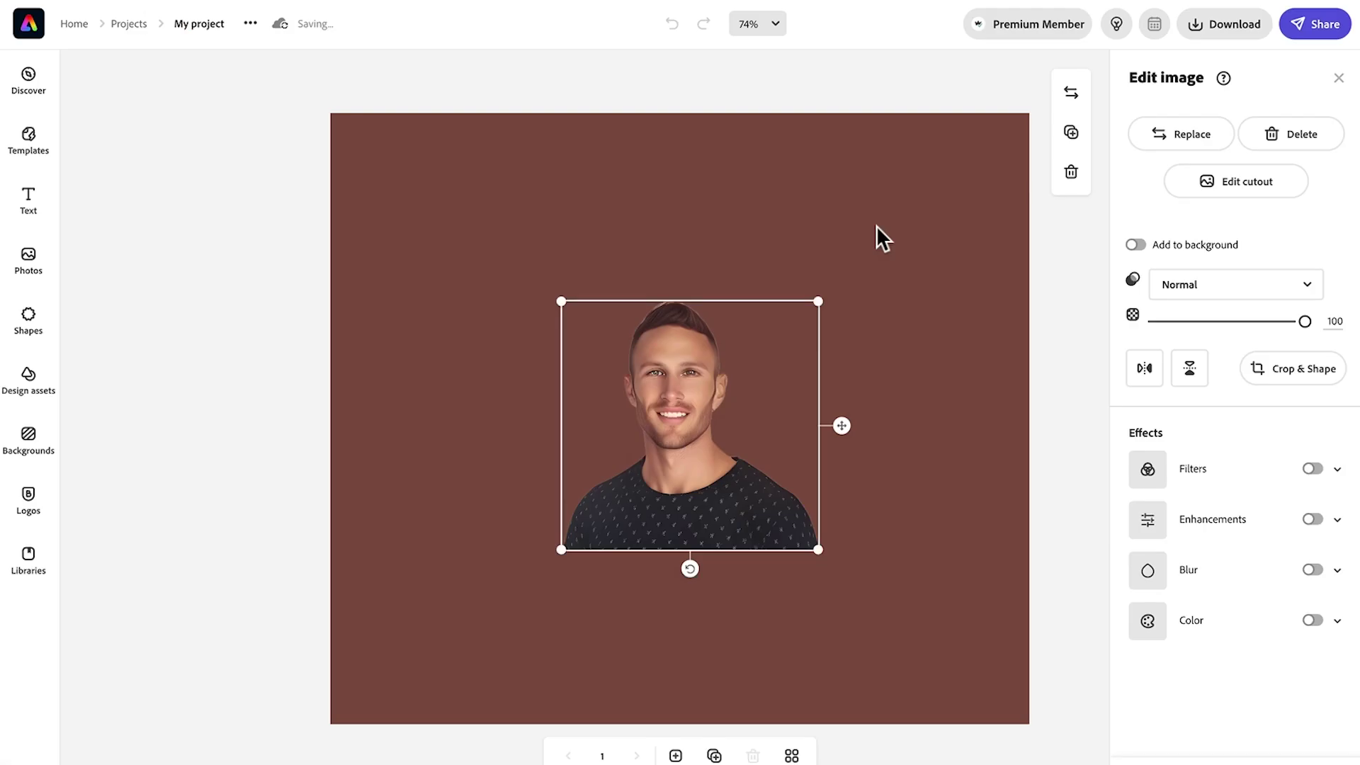
pyautogui.click(877, 226)
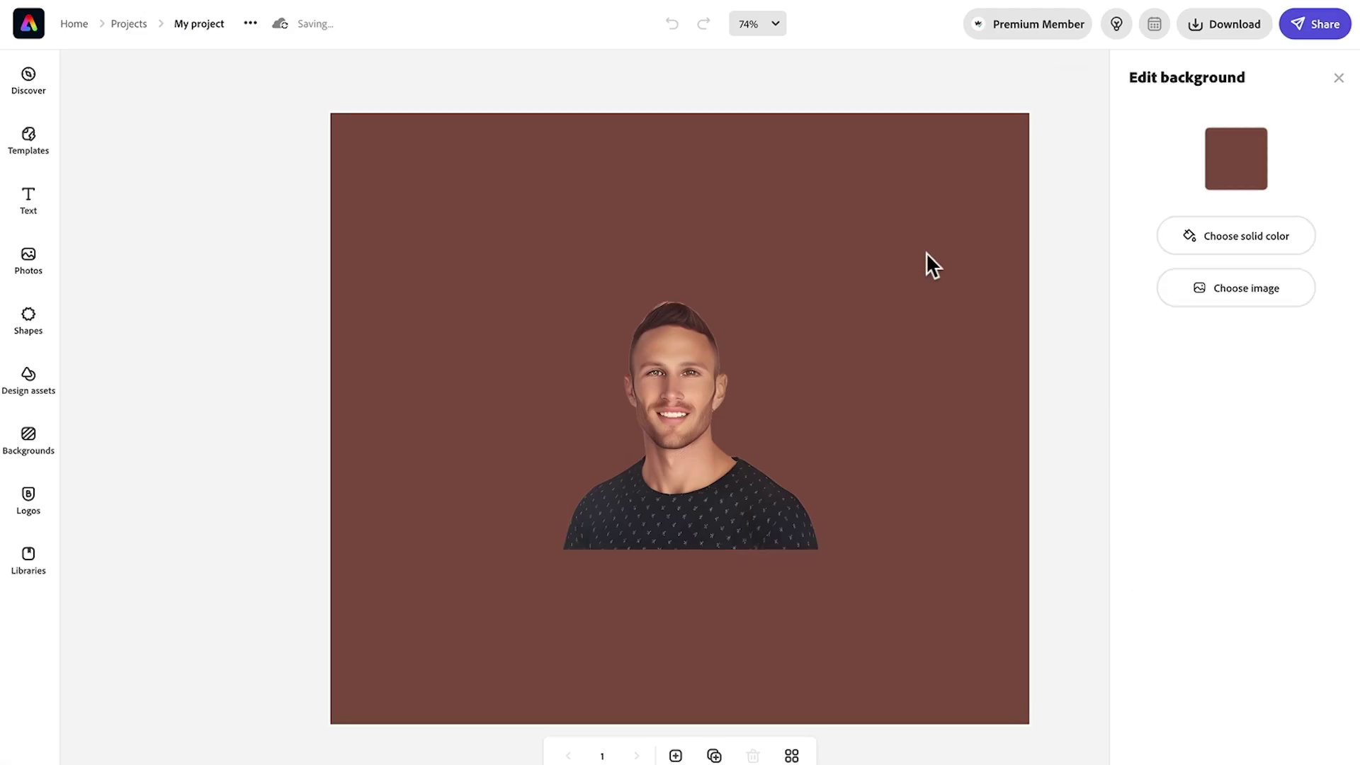
pyautogui.click(1232, 240)
pyautogui.click(1220, 567)
pyautogui.moveTo(1271, 525); pyautogui.dragTo(1327, 522)
pyautogui.click(1327, 522)
# Step: Enlarge the portrait to fill the canvas height, aligned to the bottom edge
pyautogui.click(730, 474)
pyautogui.moveTo(560, 550); pyautogui.dragTo(407, 743)
pyautogui.moveTo(818, 301); pyautogui.dragTo(1023, 164)
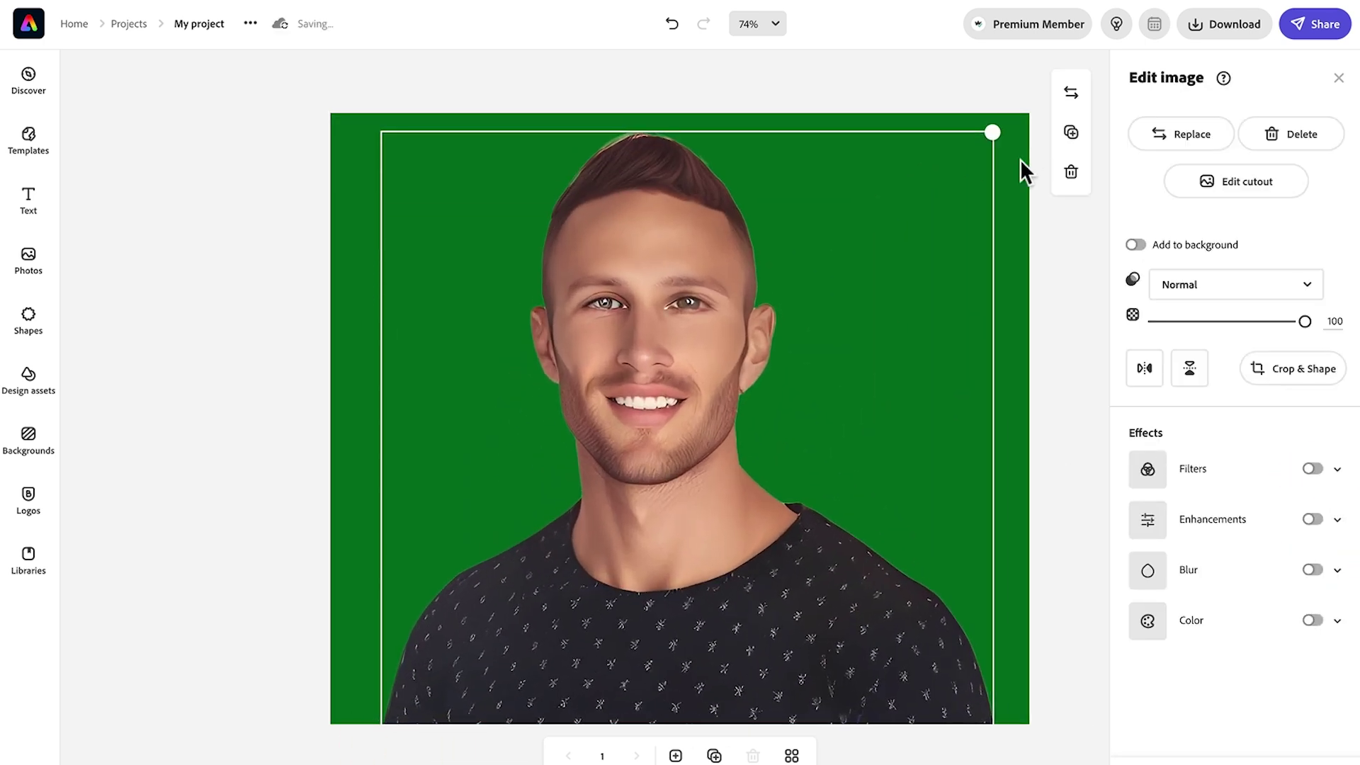
pyautogui.moveTo(782, 621); pyautogui.dragTo(794, 619)
# Step: Download the green-background design as a JPG
pyautogui.click(1221, 23)
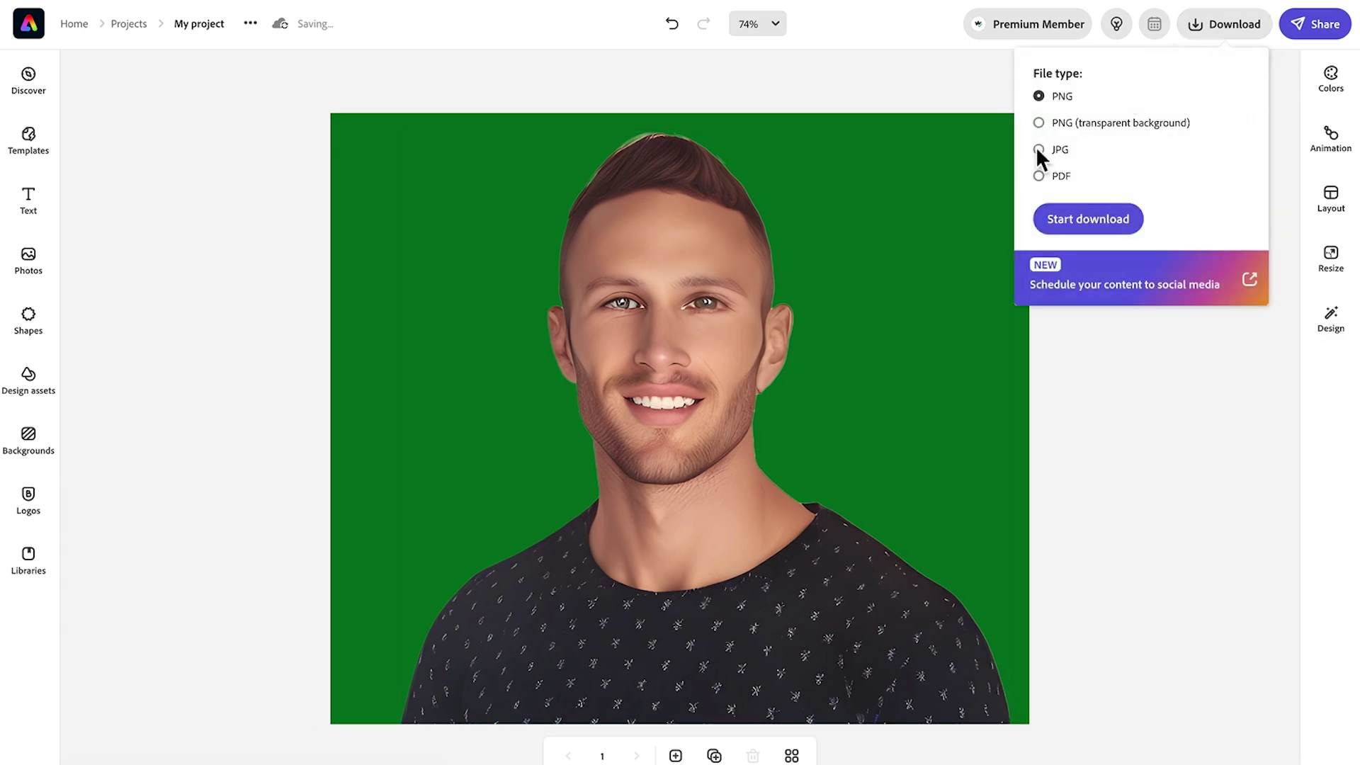
pyautogui.click(1040, 153)
pyautogui.click(1089, 218)
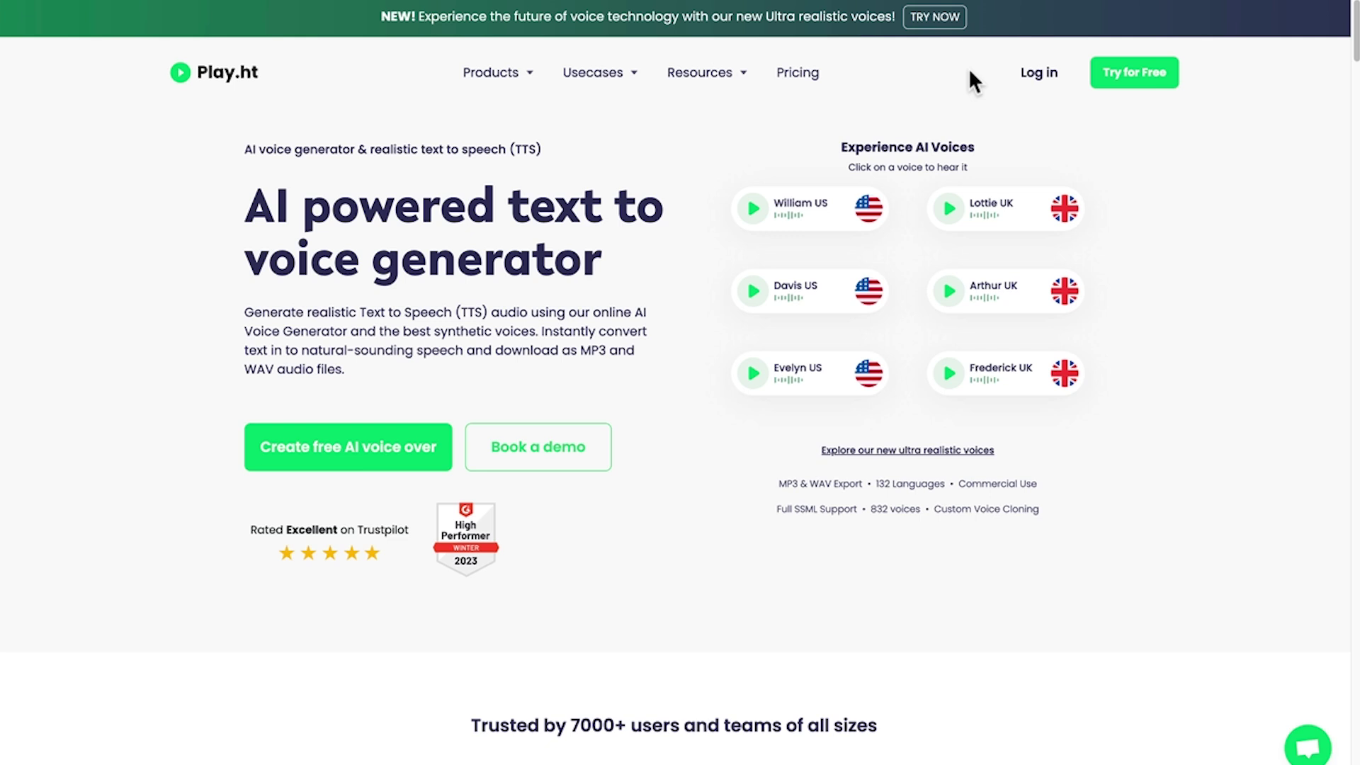
# Step: Sign in with Google, start an Ultra Realistic voice project, and paste the 80-word script
pyautogui.click(1036, 74)
pyautogui.click(737, 156)
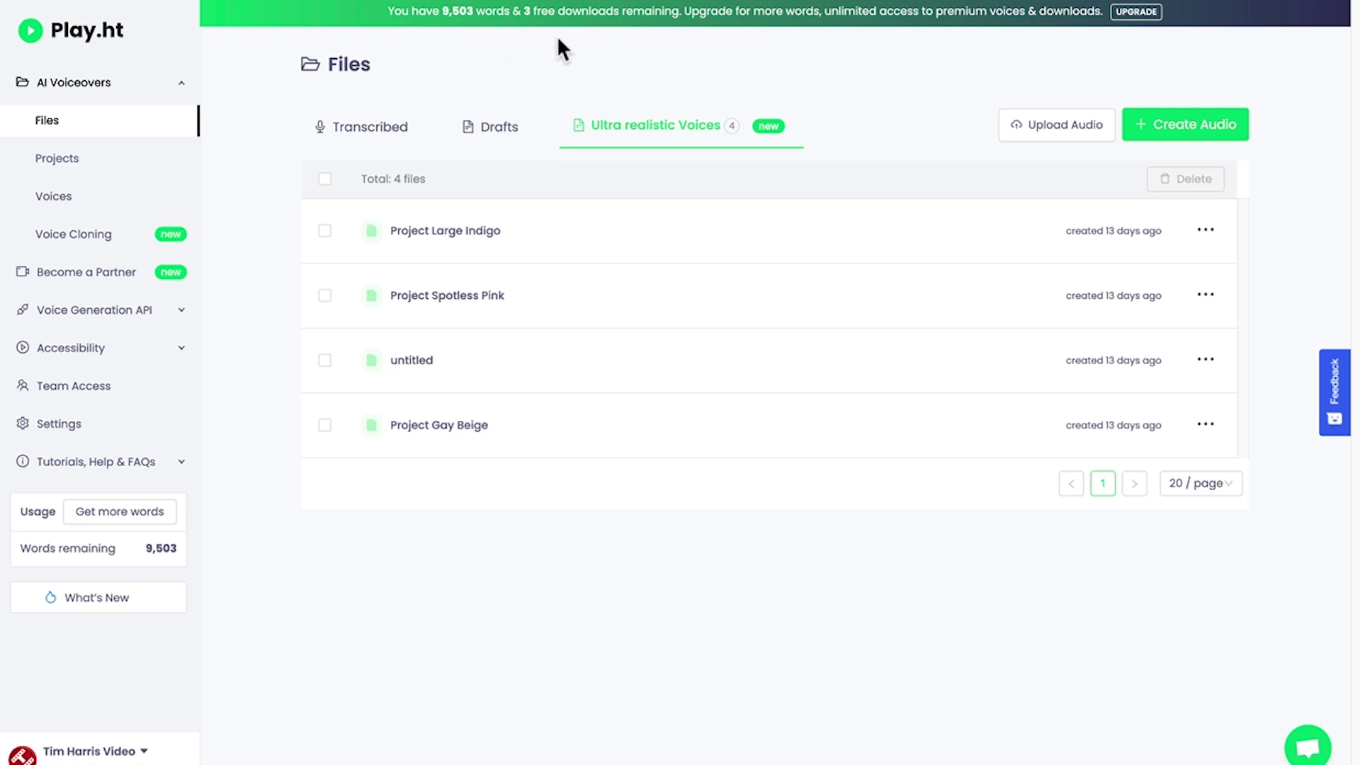
pyautogui.click(1169, 129)
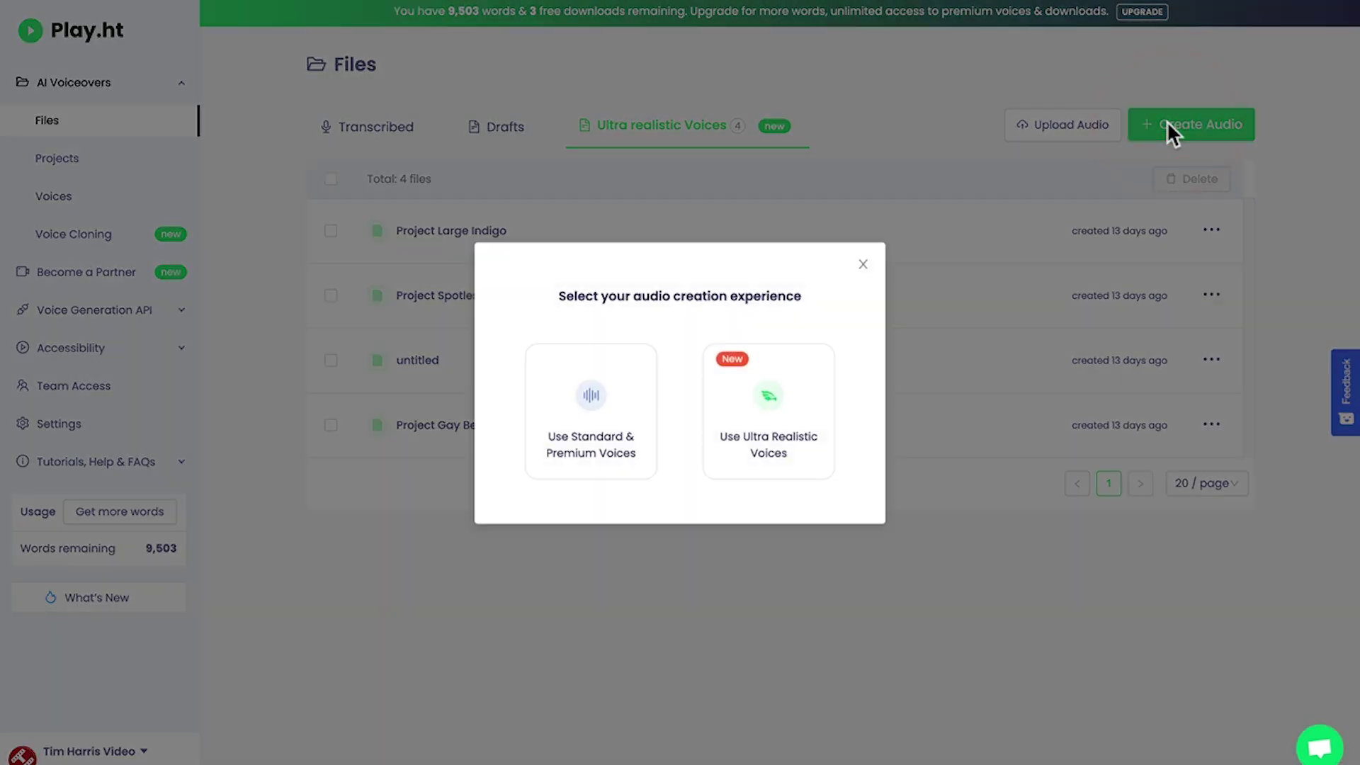
pyautogui.click(785, 413)
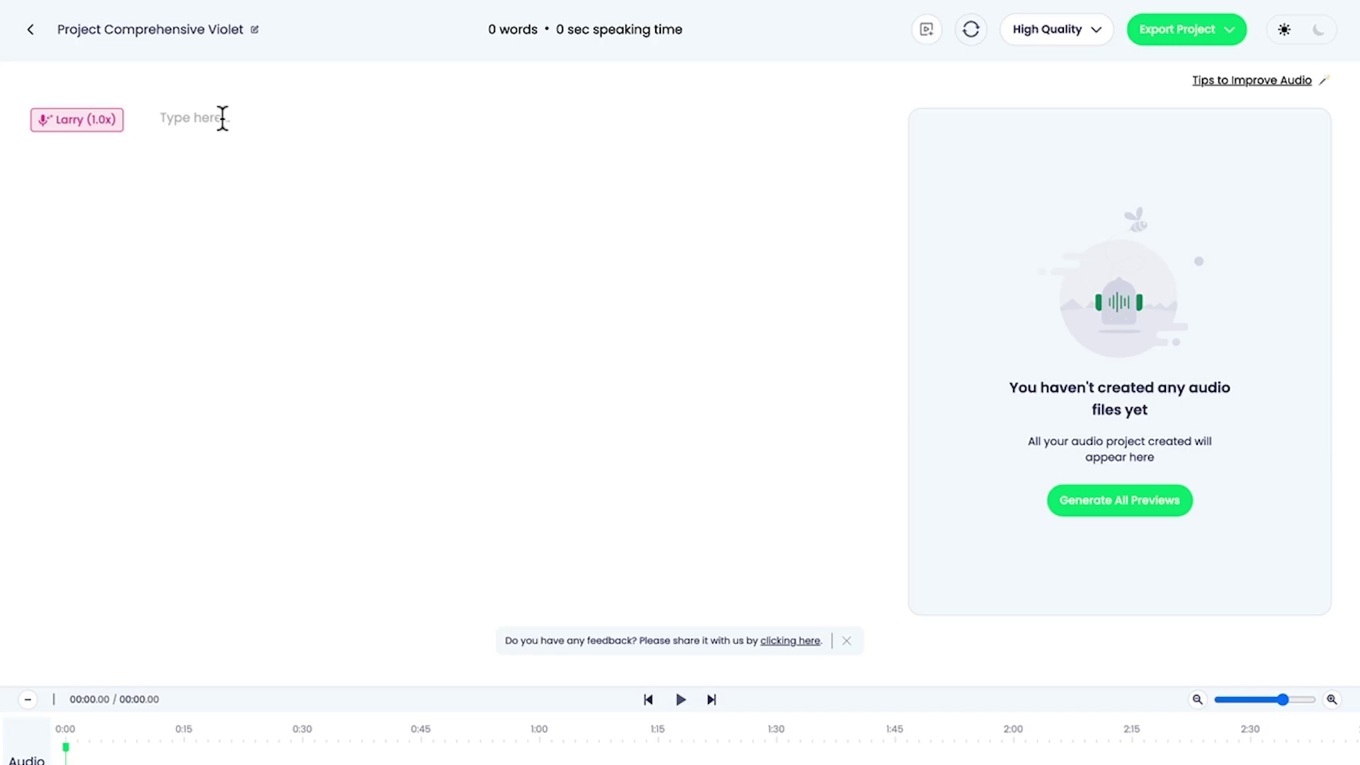
pyautogui.click(222, 118)
pyautogui.write('I will show you how to use an AI text to Video generator to create an AI animated character avatar free. The steps are one, create an ai character from a photo you upload. Two, use an AI text to voice generator to record a script. And 3, create the AI avatar animation with text to video. Then you will be able to get your ai animated character avatar to do the presenting for you. Just like now. Let’s begin.')
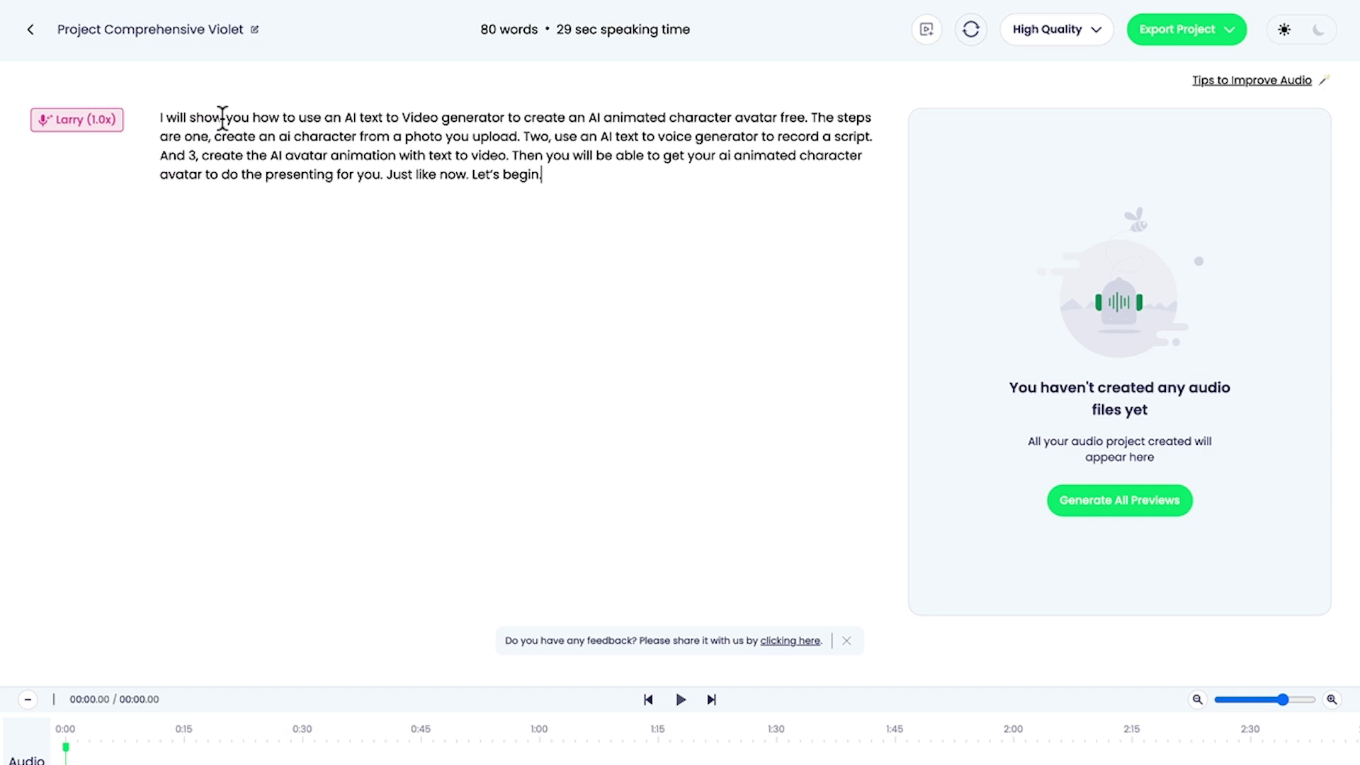
# Step: Preview the Dane voice and apply it to the script
pyautogui.click(81, 127)
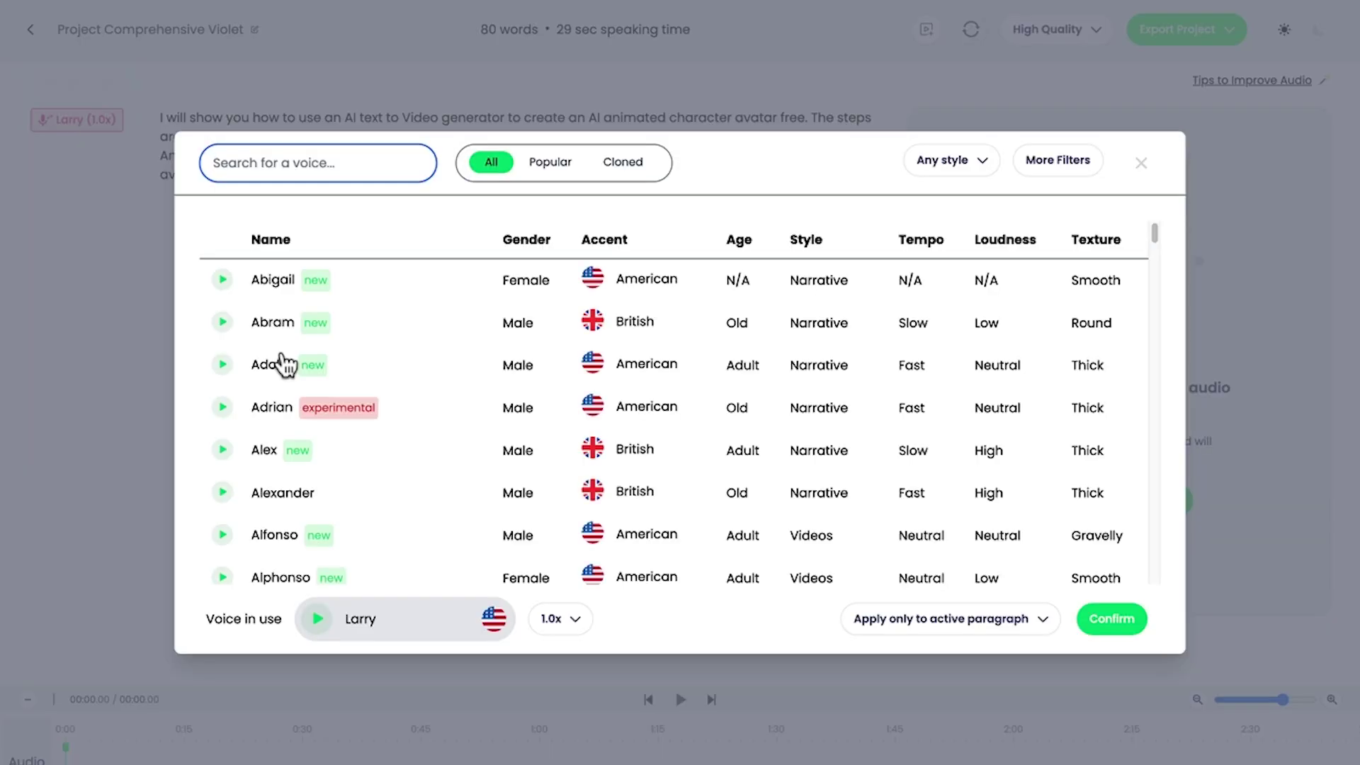
pyautogui.scroll(-5, 298, 465)
pyautogui.click(224, 395)
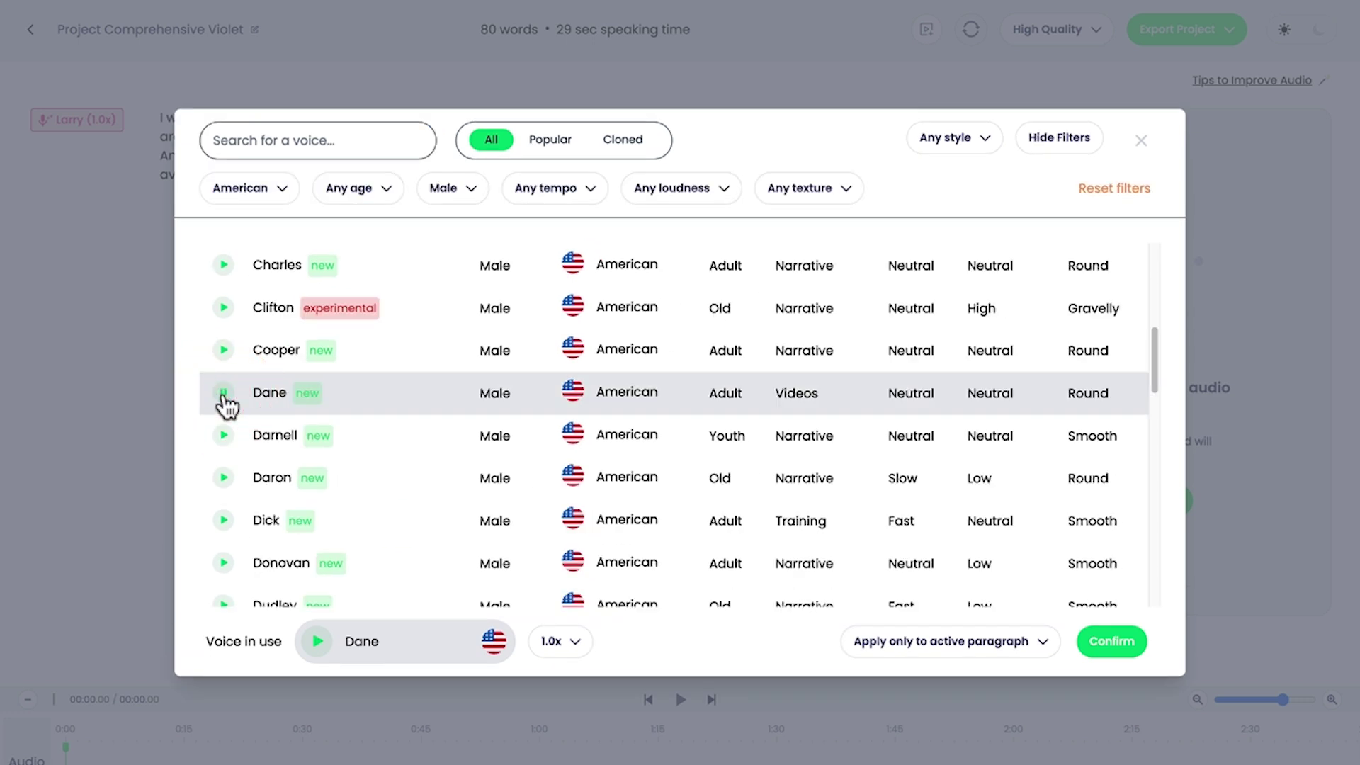
pyautogui.click(224, 394)
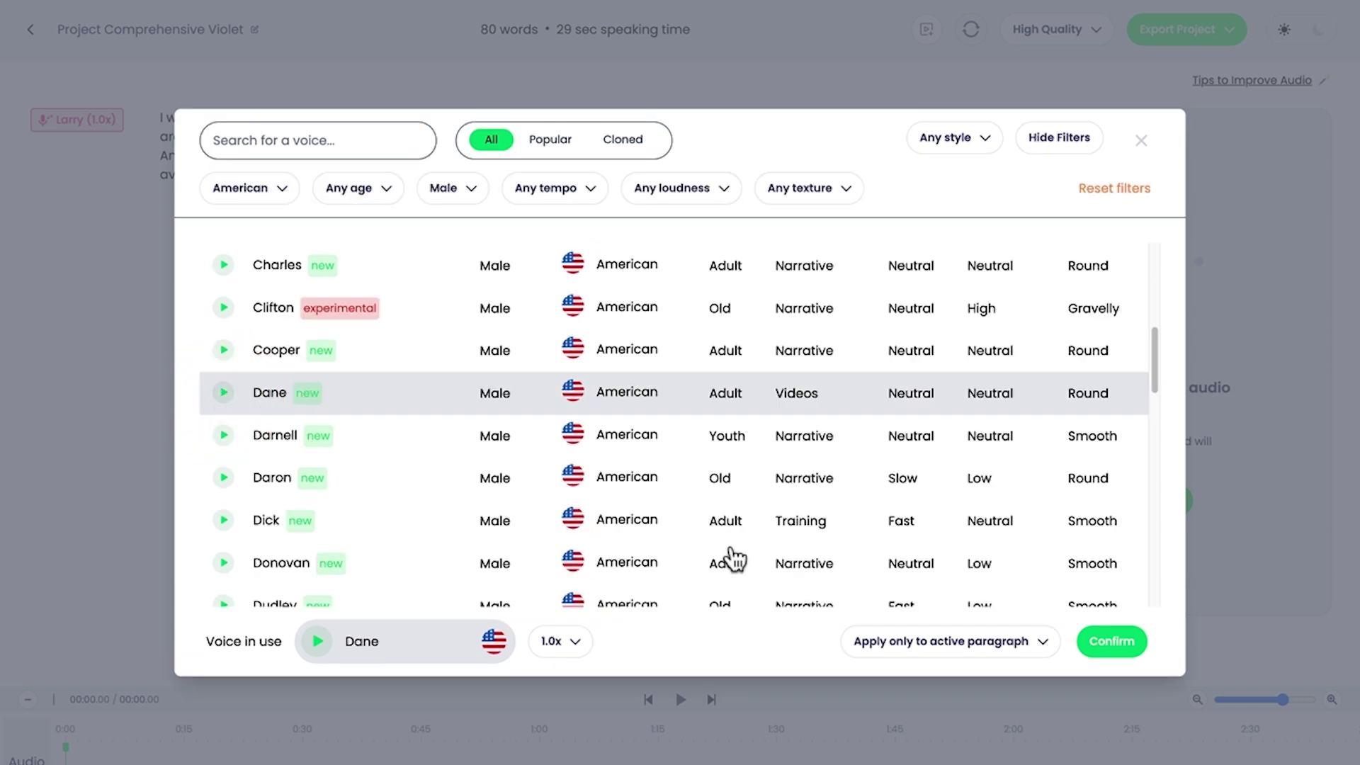
pyautogui.click(1092, 633)
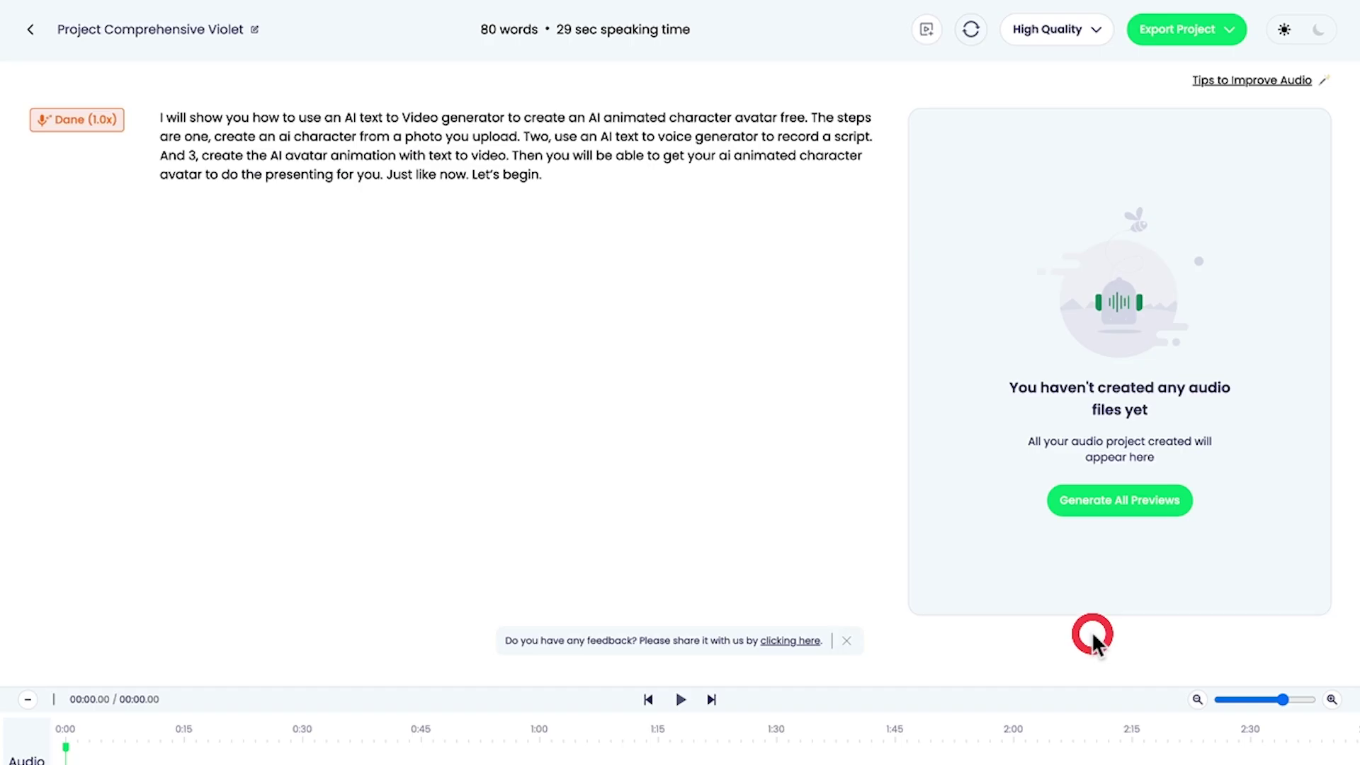
# Step: Generate the 27-second audio, play it back, and download it
pyautogui.click(1104, 507)
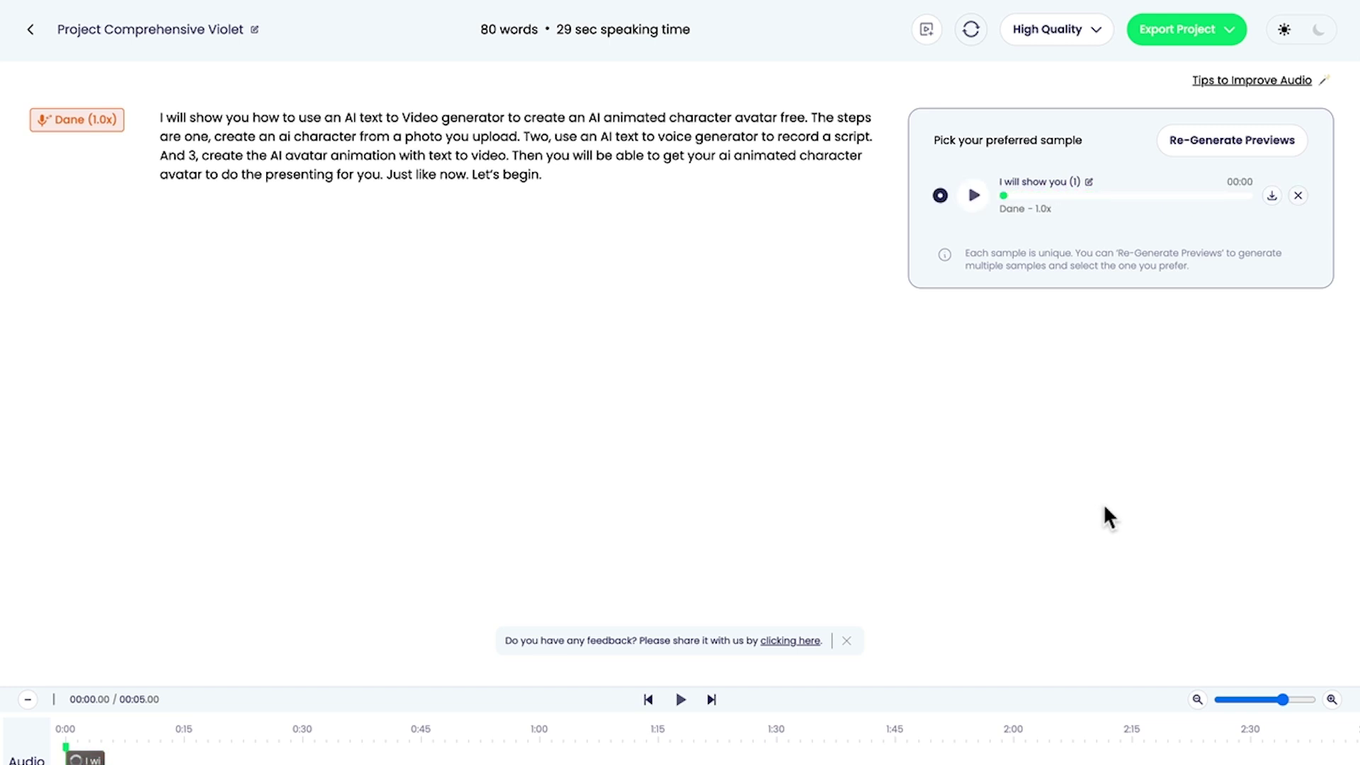
pyautogui.click(973, 196)
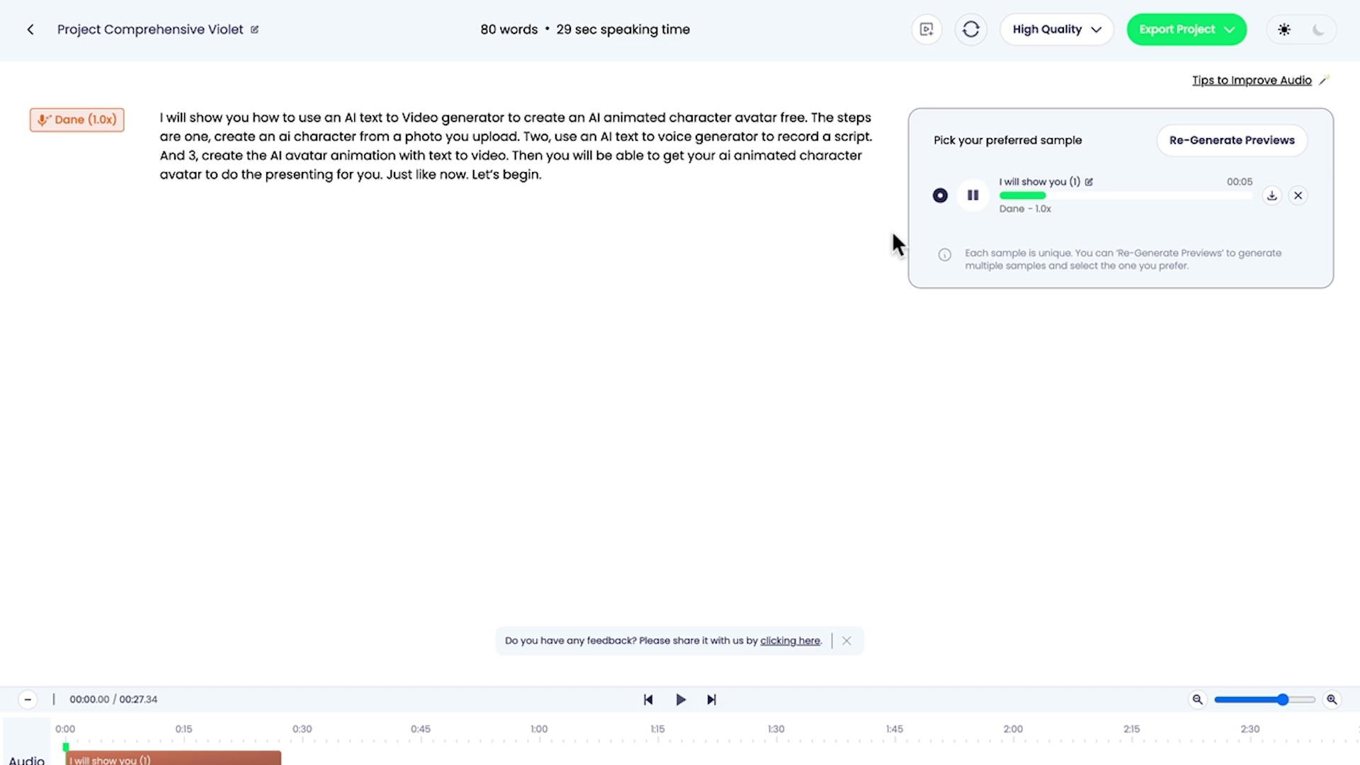
pyautogui.press('space')
pyautogui.click(1272, 197)
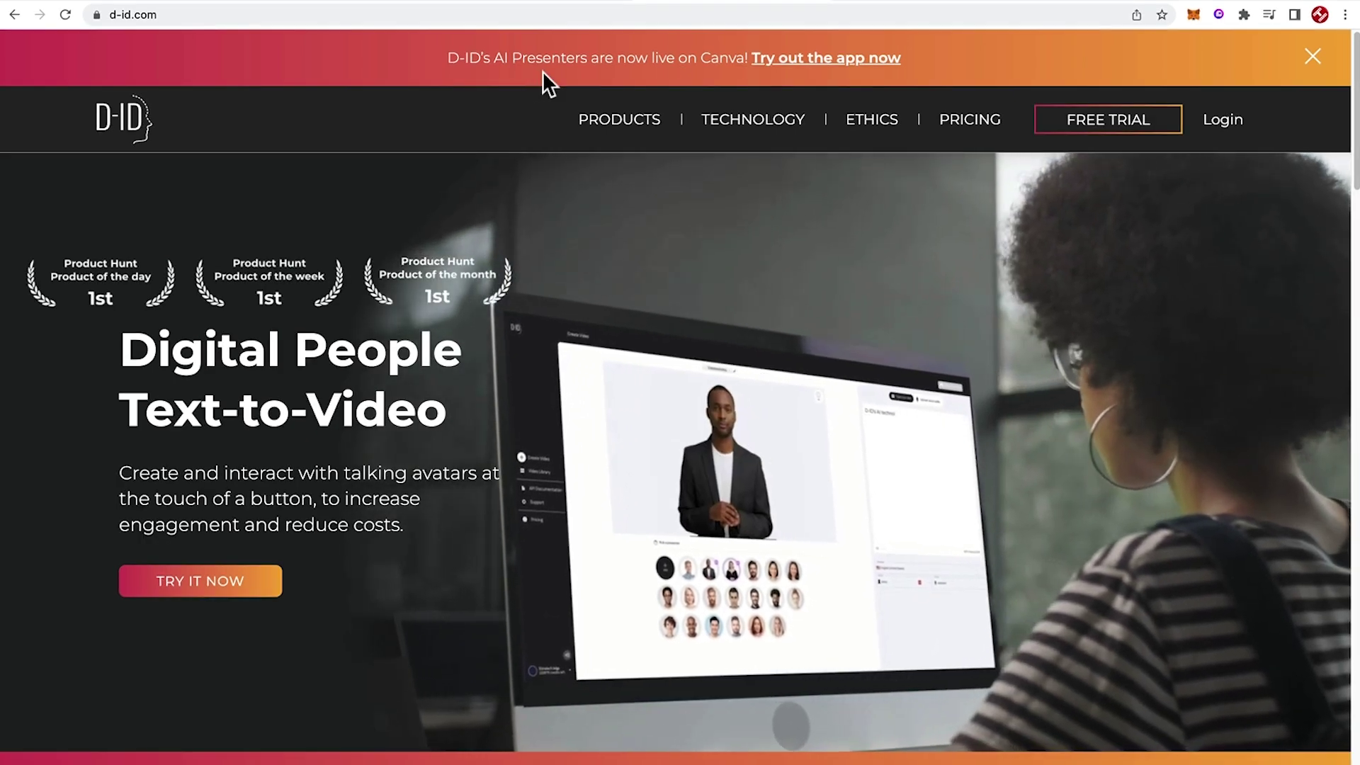
# Step: Start the D-ID free trial, sign in with Google, and check the 20 remaining credits
pyautogui.click(1068, 114)
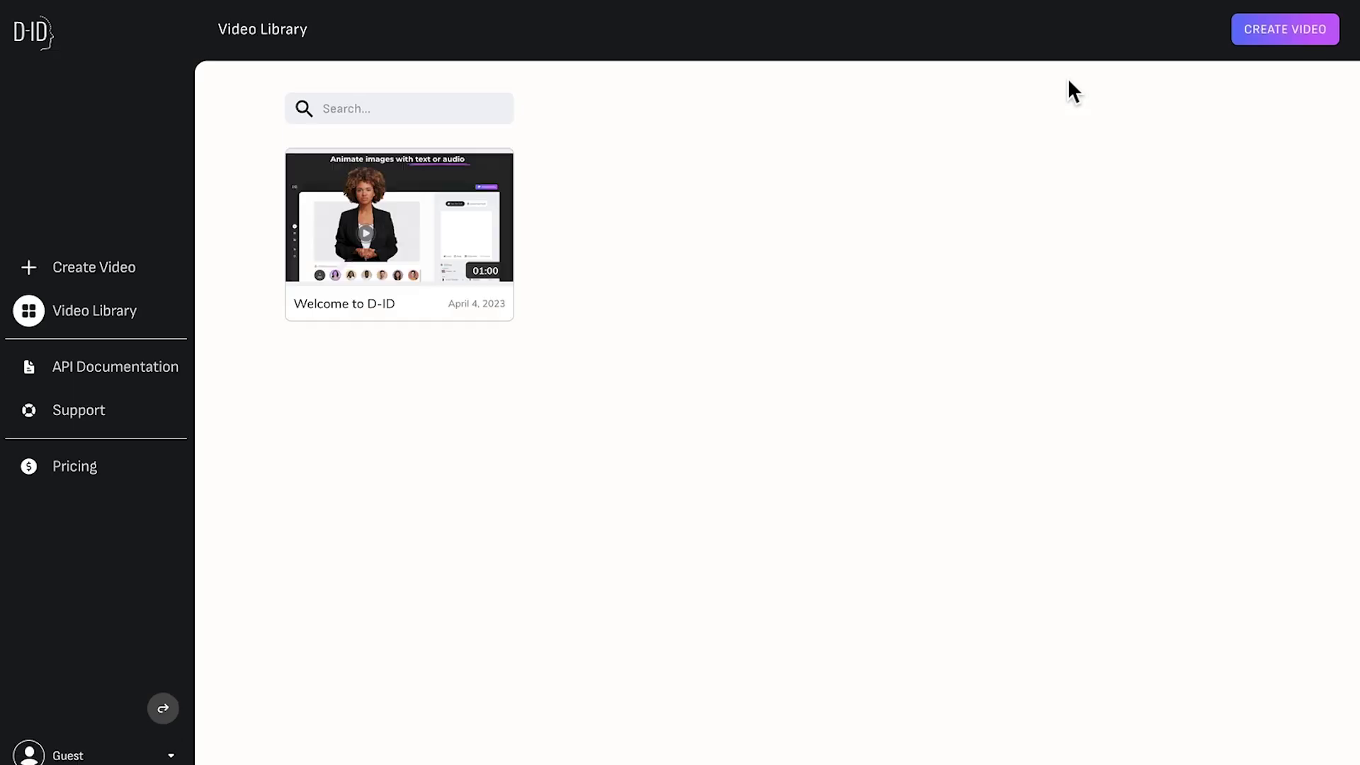
pyautogui.click(1254, 37)
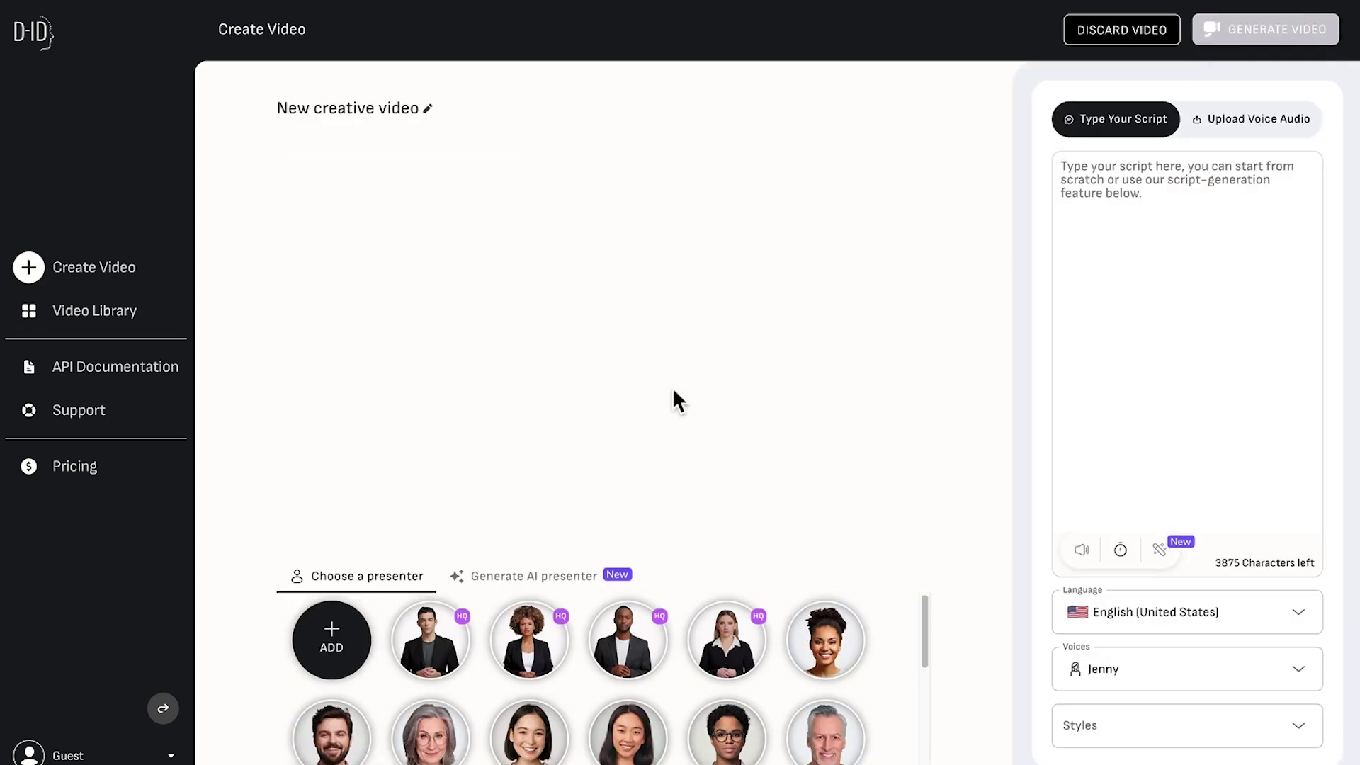
pyautogui.click(331, 638)
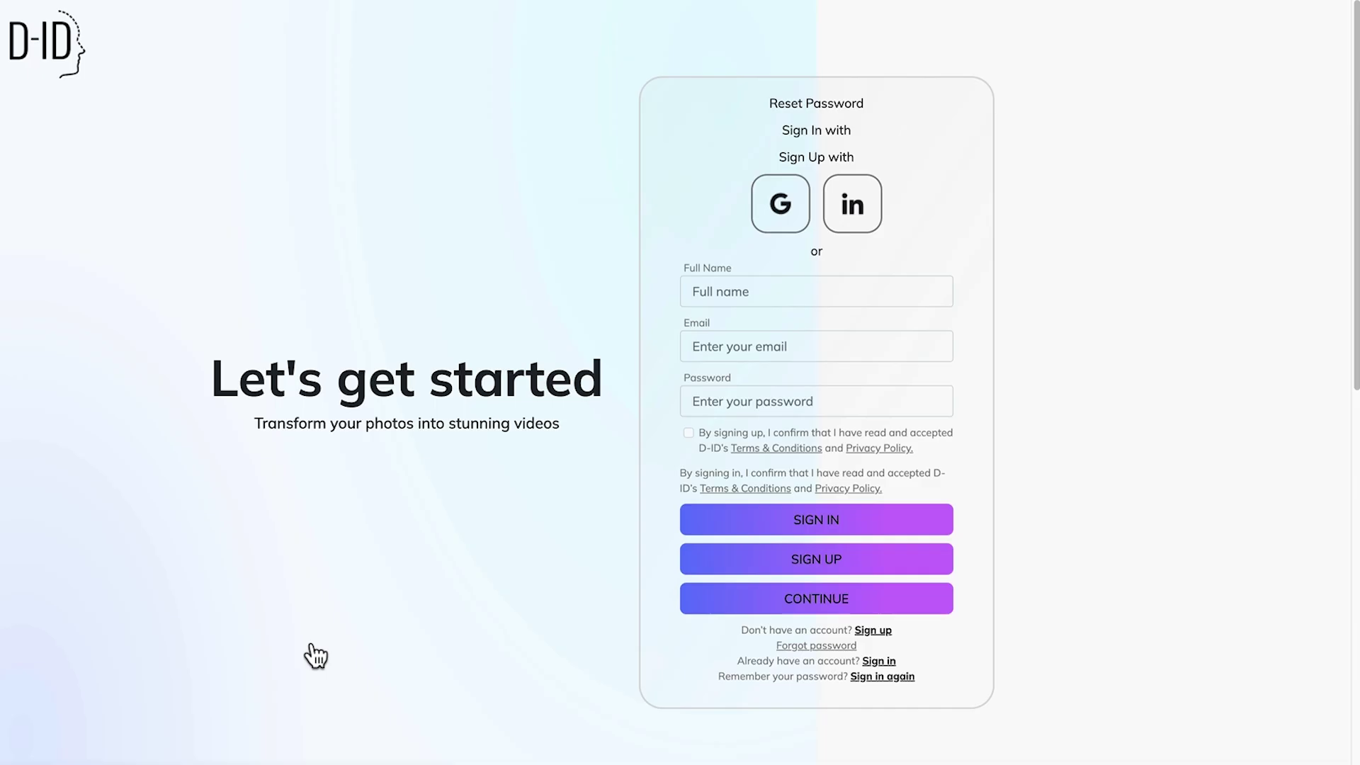
pyautogui.click(779, 287)
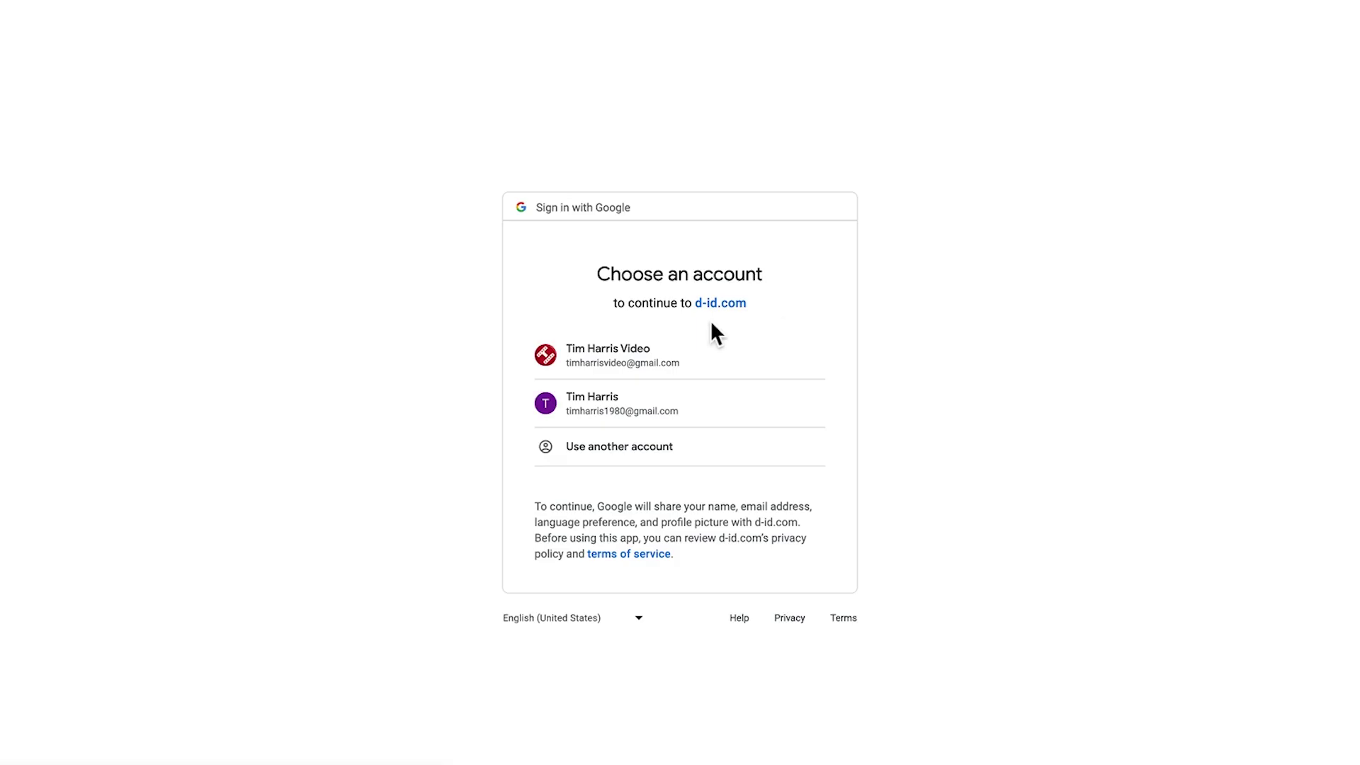
pyautogui.click(602, 398)
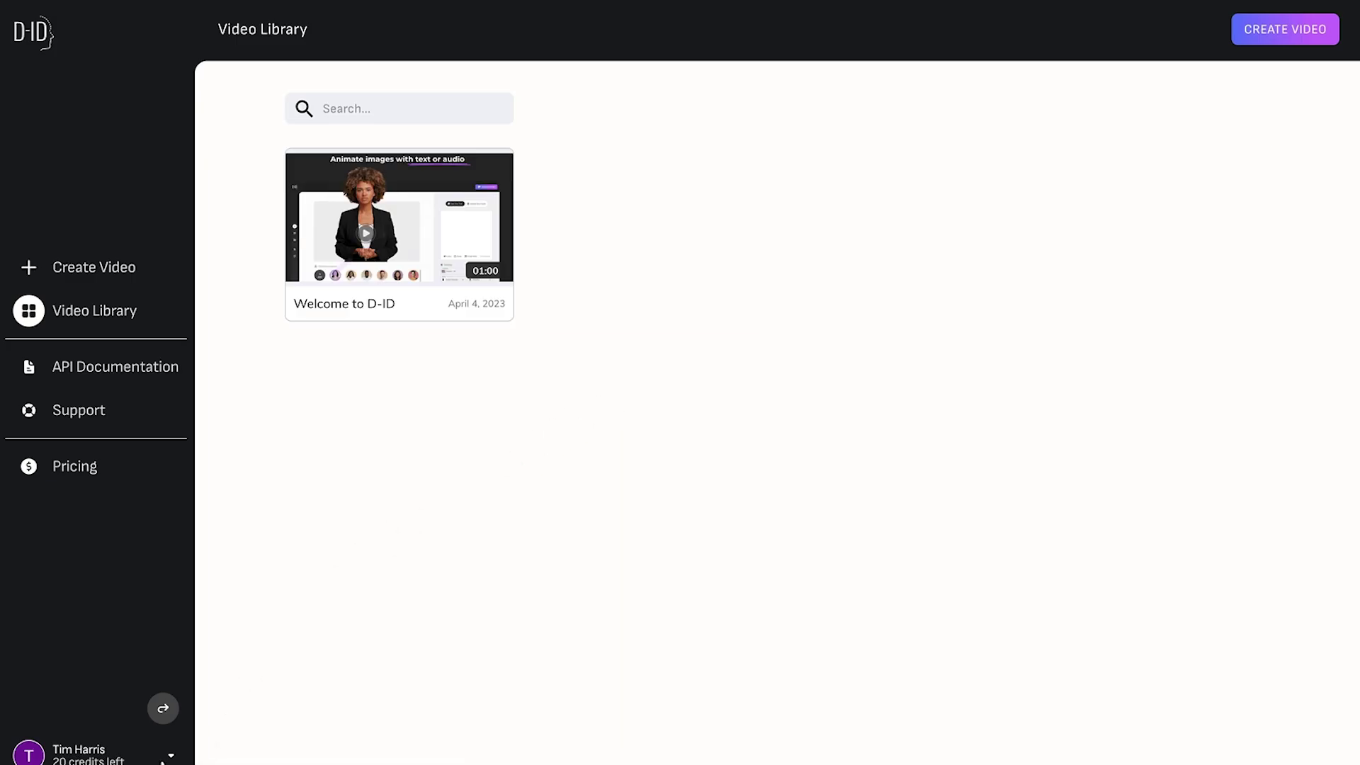
pyautogui.click(165, 755)
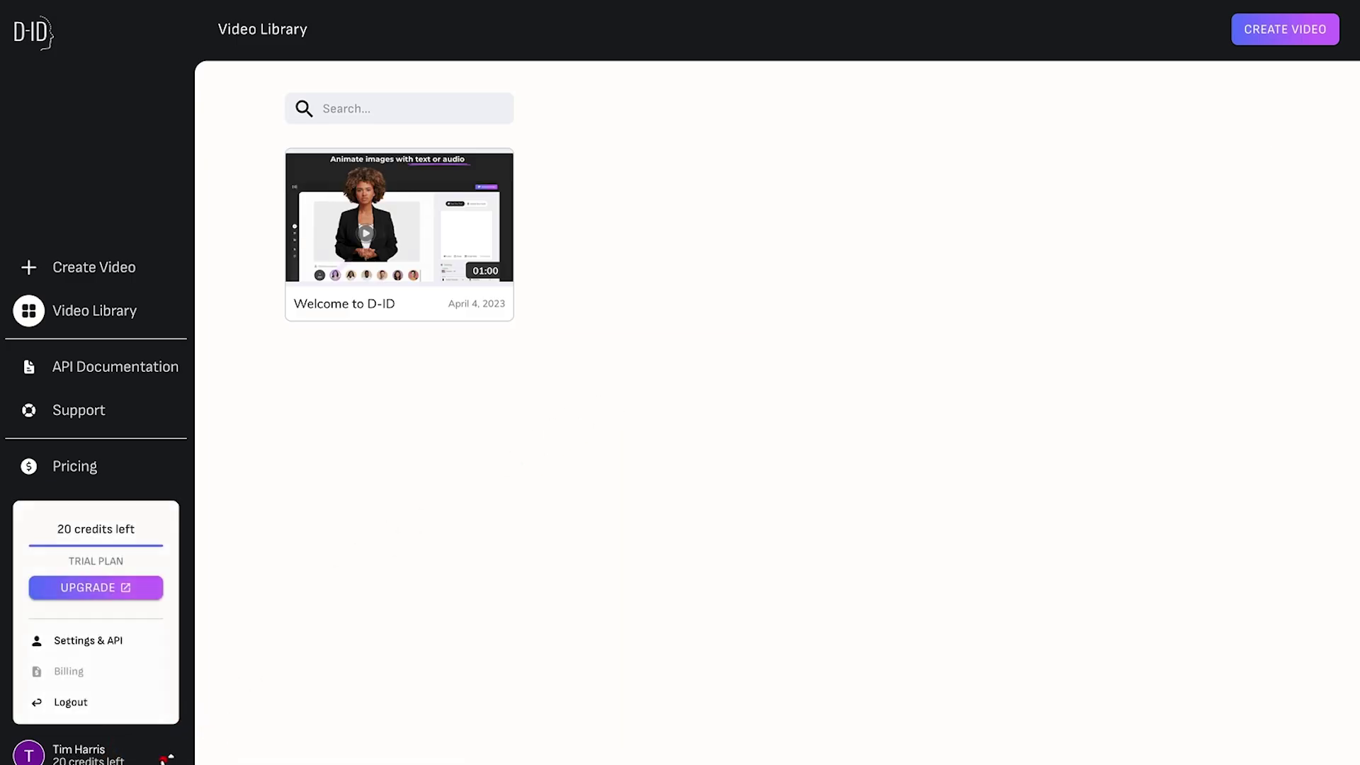
pyautogui.click(166, 757)
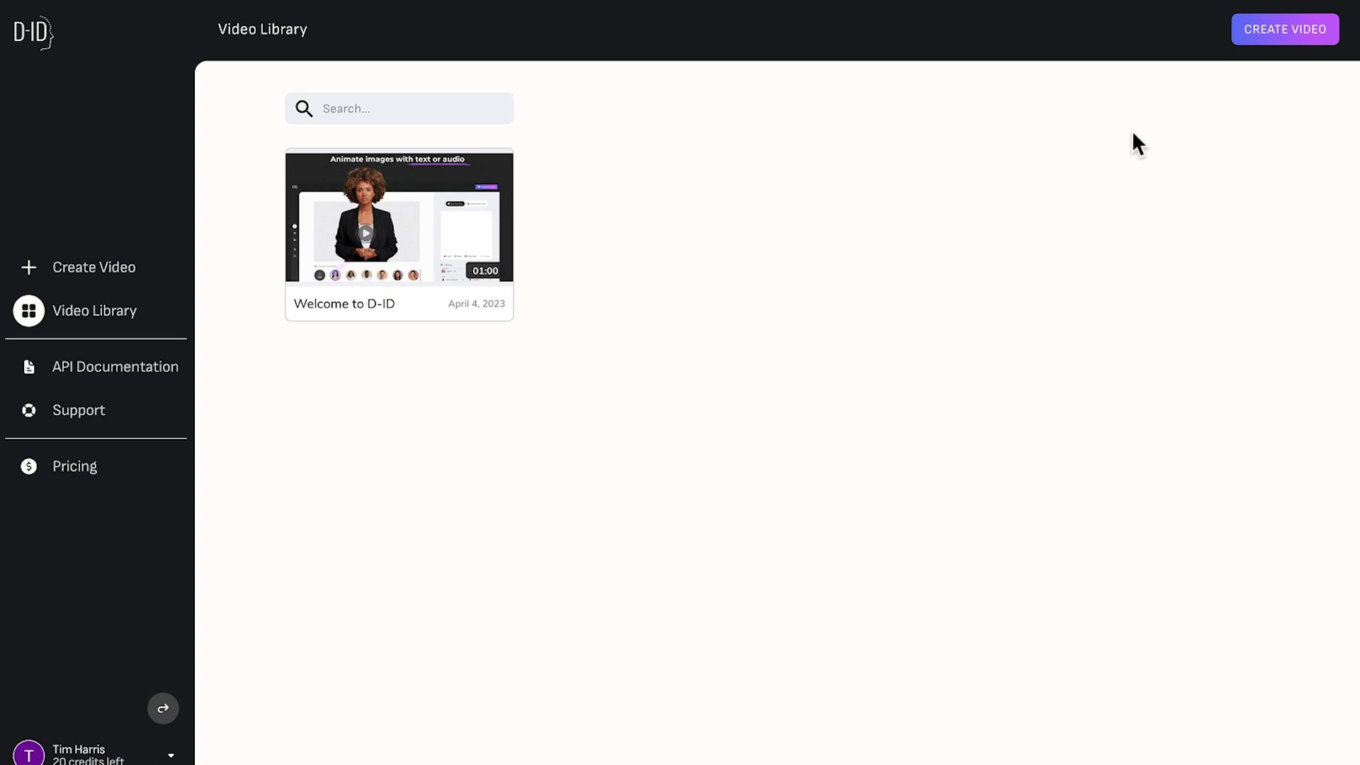
# Step: Upload My project-1 (2).jpg from Downloads as the new video's presenter
pyautogui.click(1286, 42)
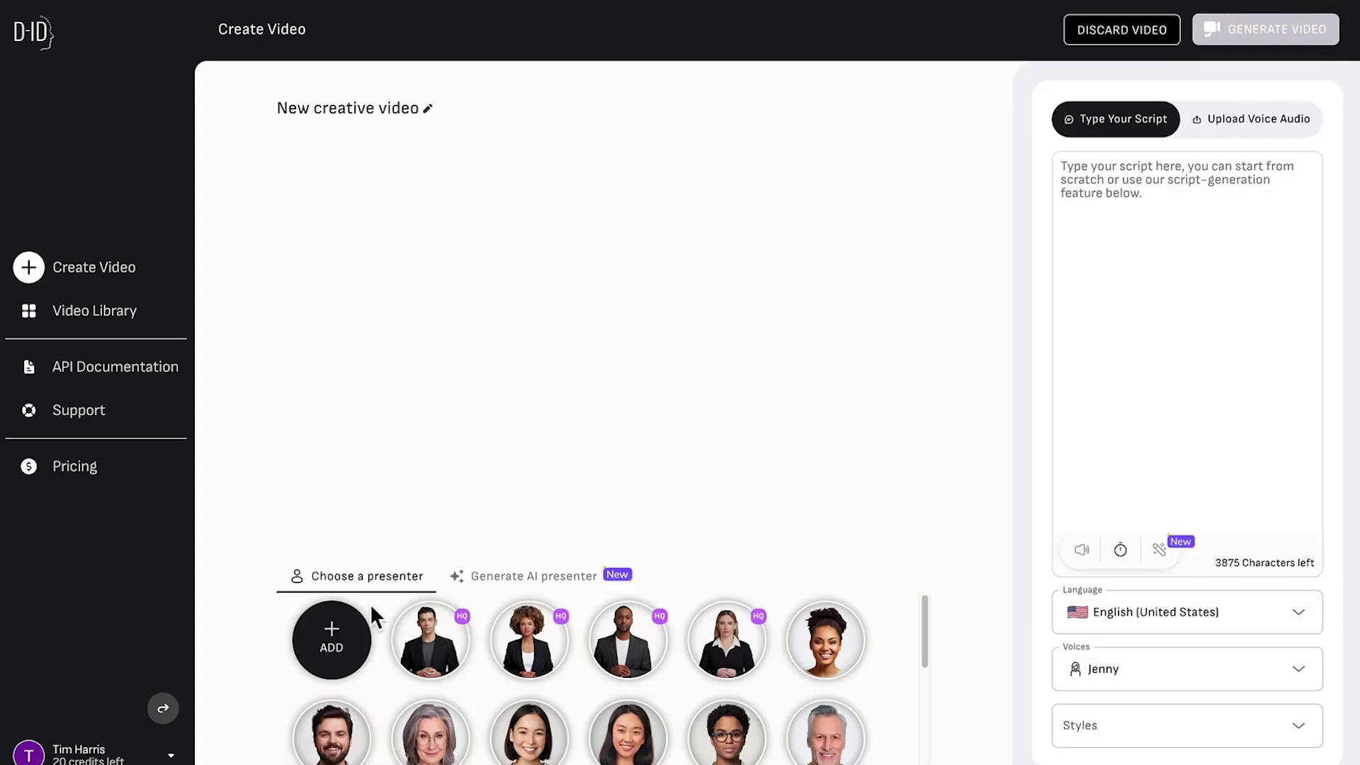
pyautogui.click(352, 625)
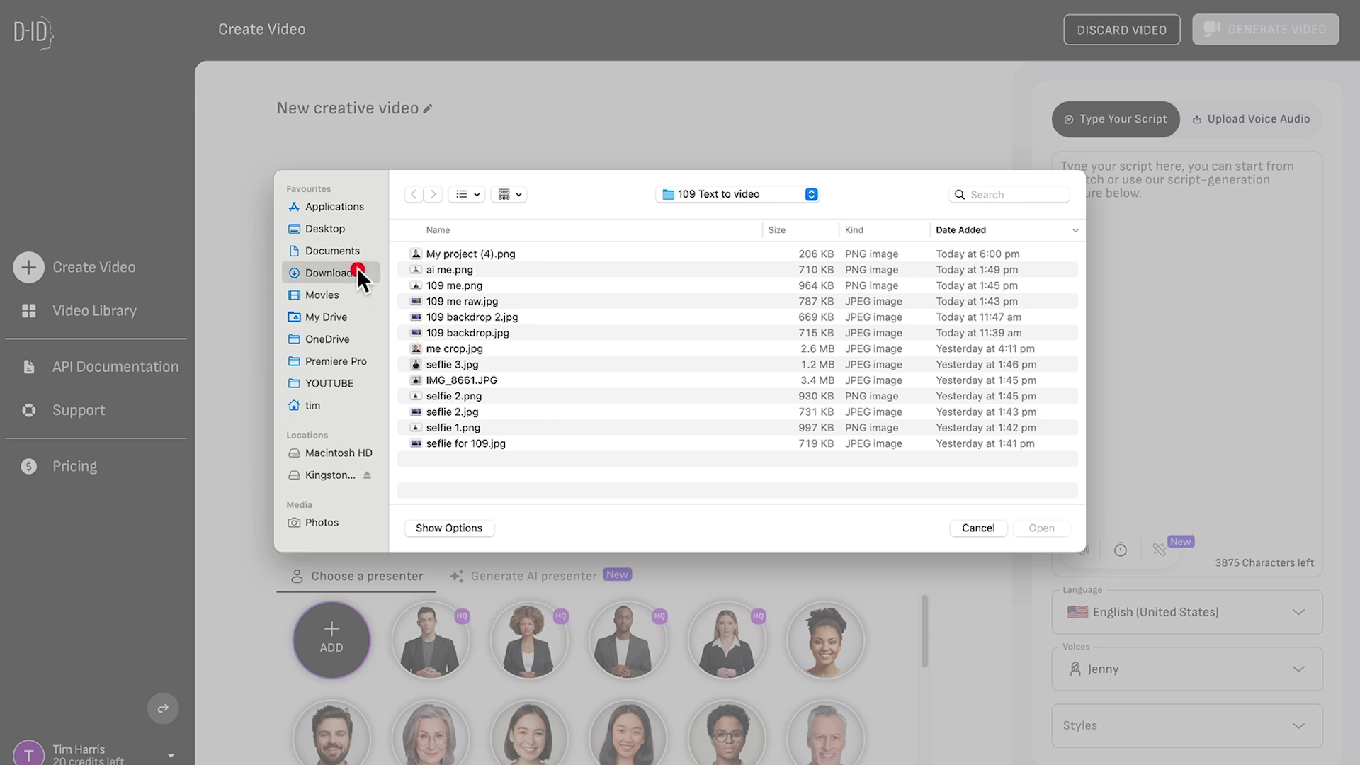
pyautogui.click(358, 271)
pyautogui.click(435, 254)
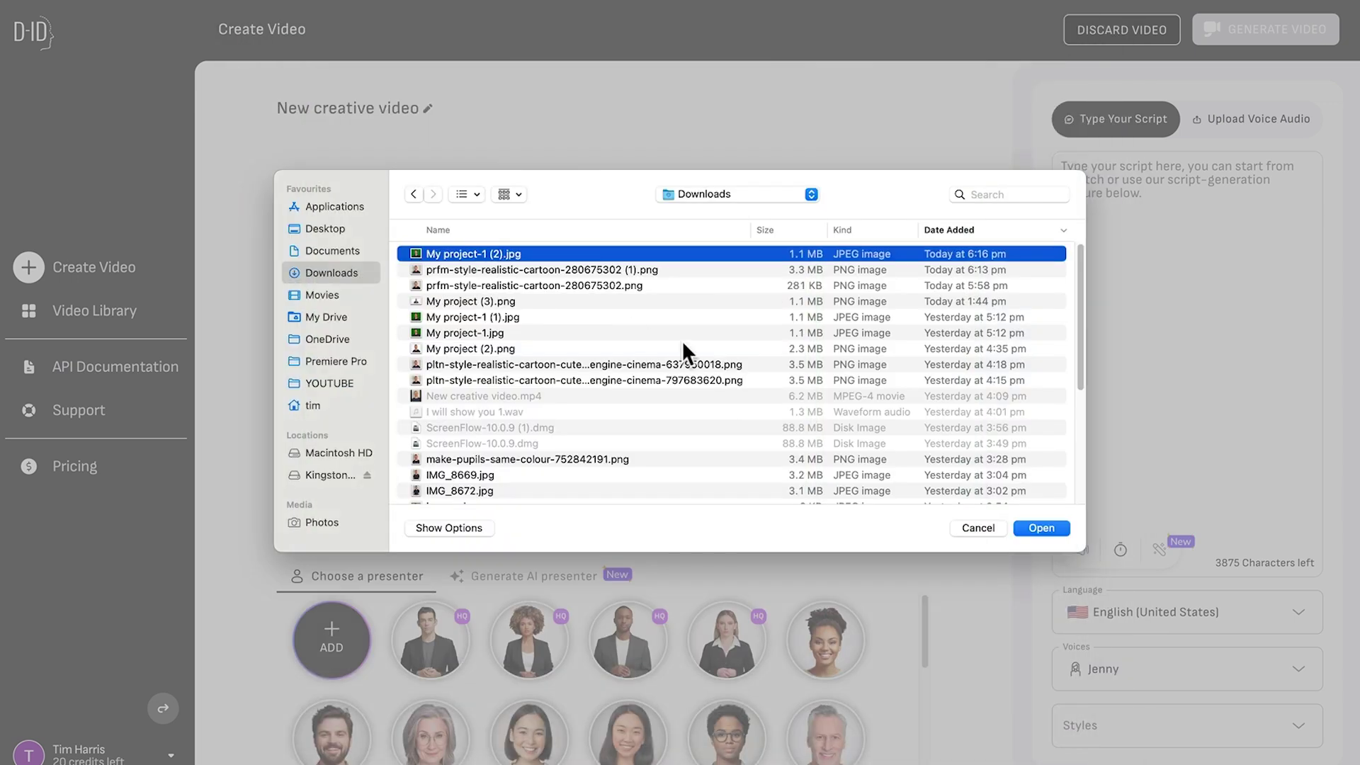
pyautogui.click(1027, 525)
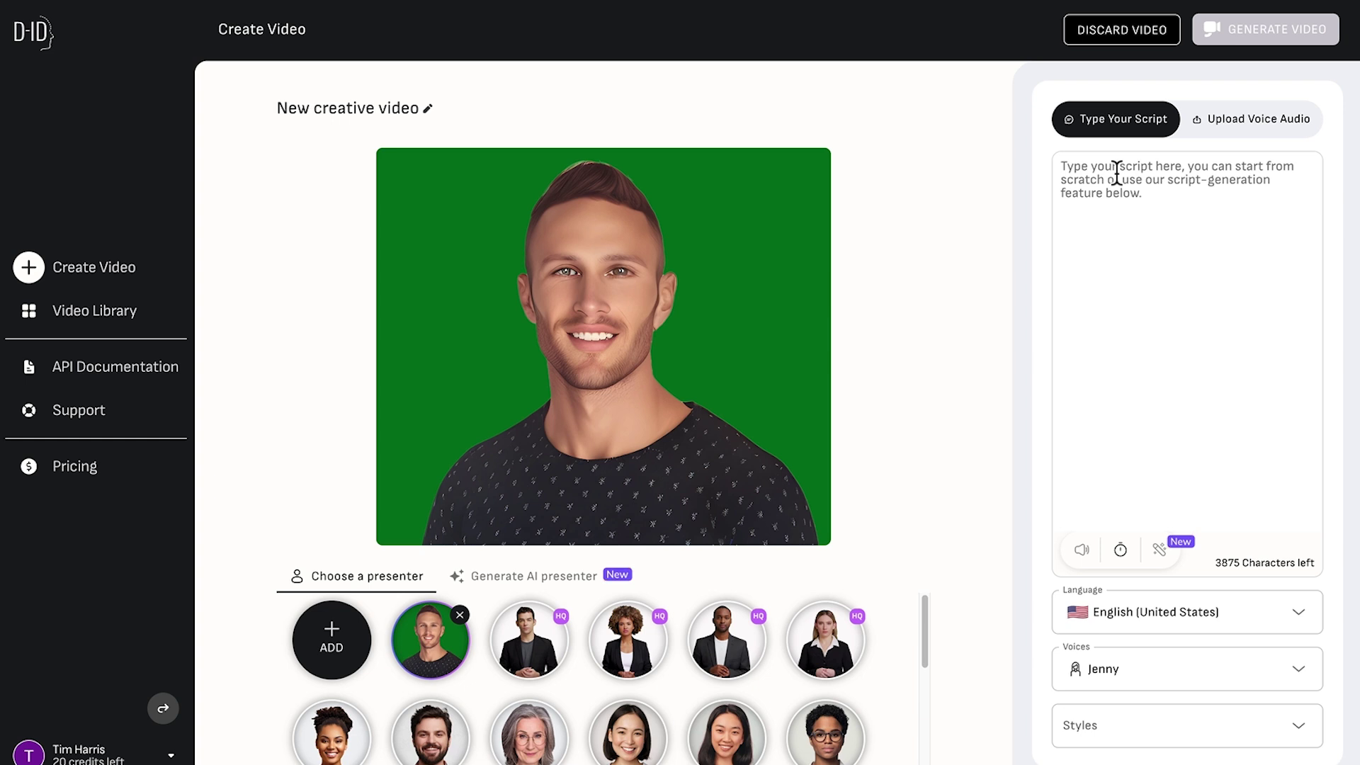
# Step: Upload I will show you 1.wav as the voice audio and generate the video for 2 credits
pyautogui.click(1226, 136)
pyautogui.click(1200, 179)
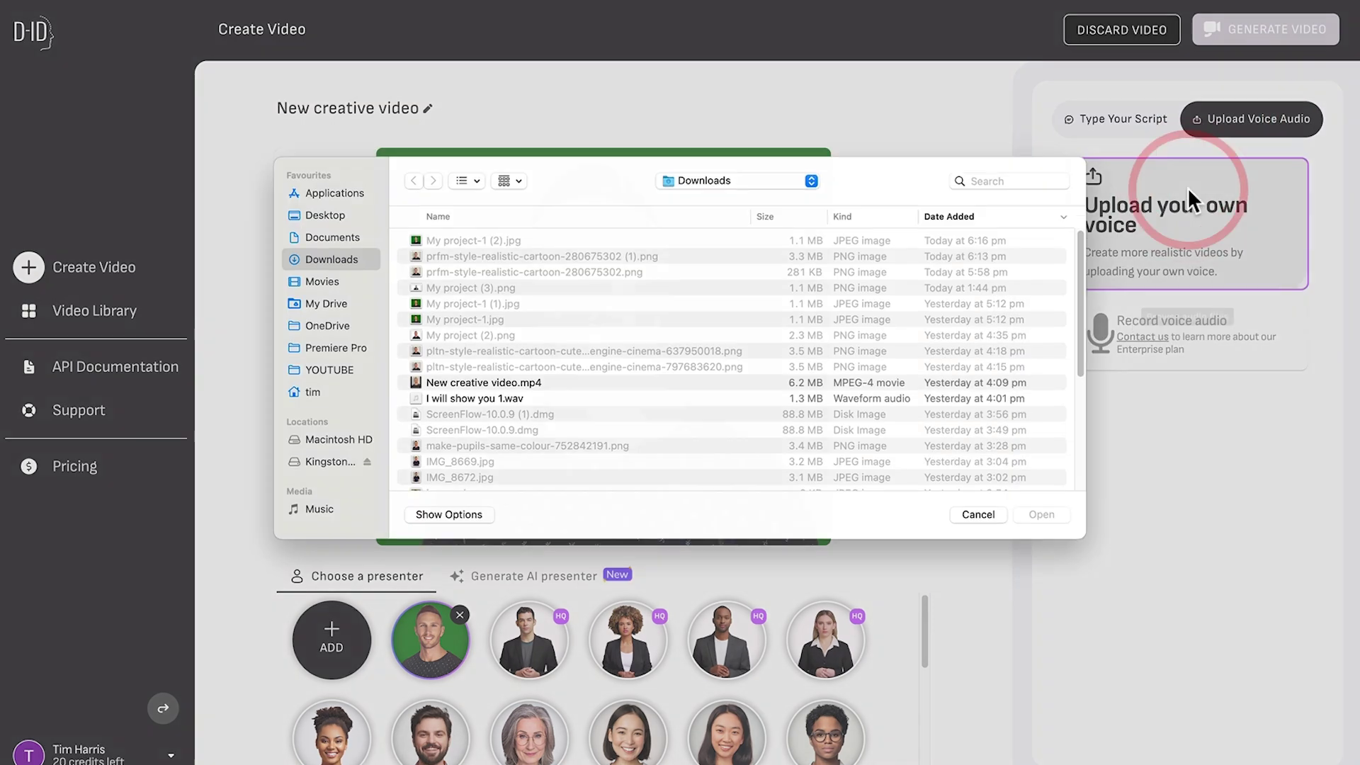
pyautogui.click(477, 412)
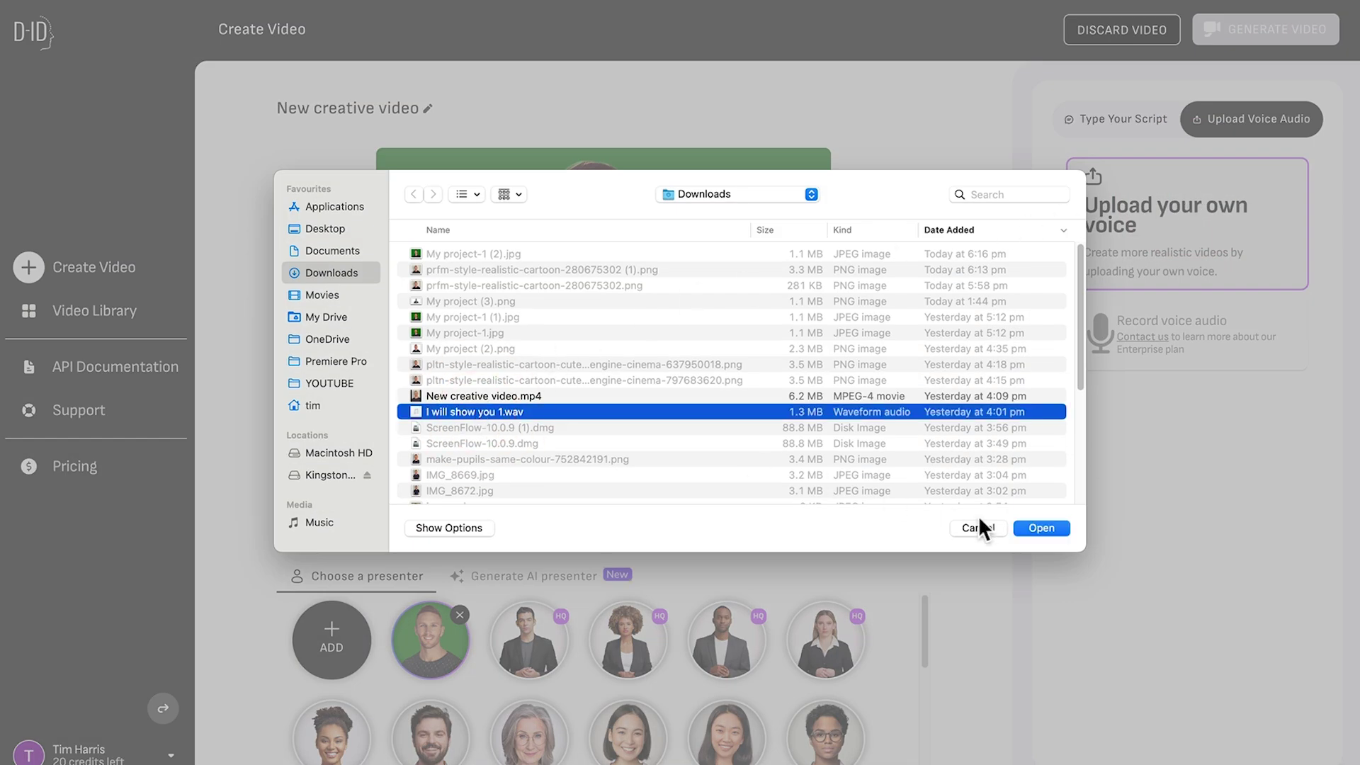
pyautogui.click(1021, 528)
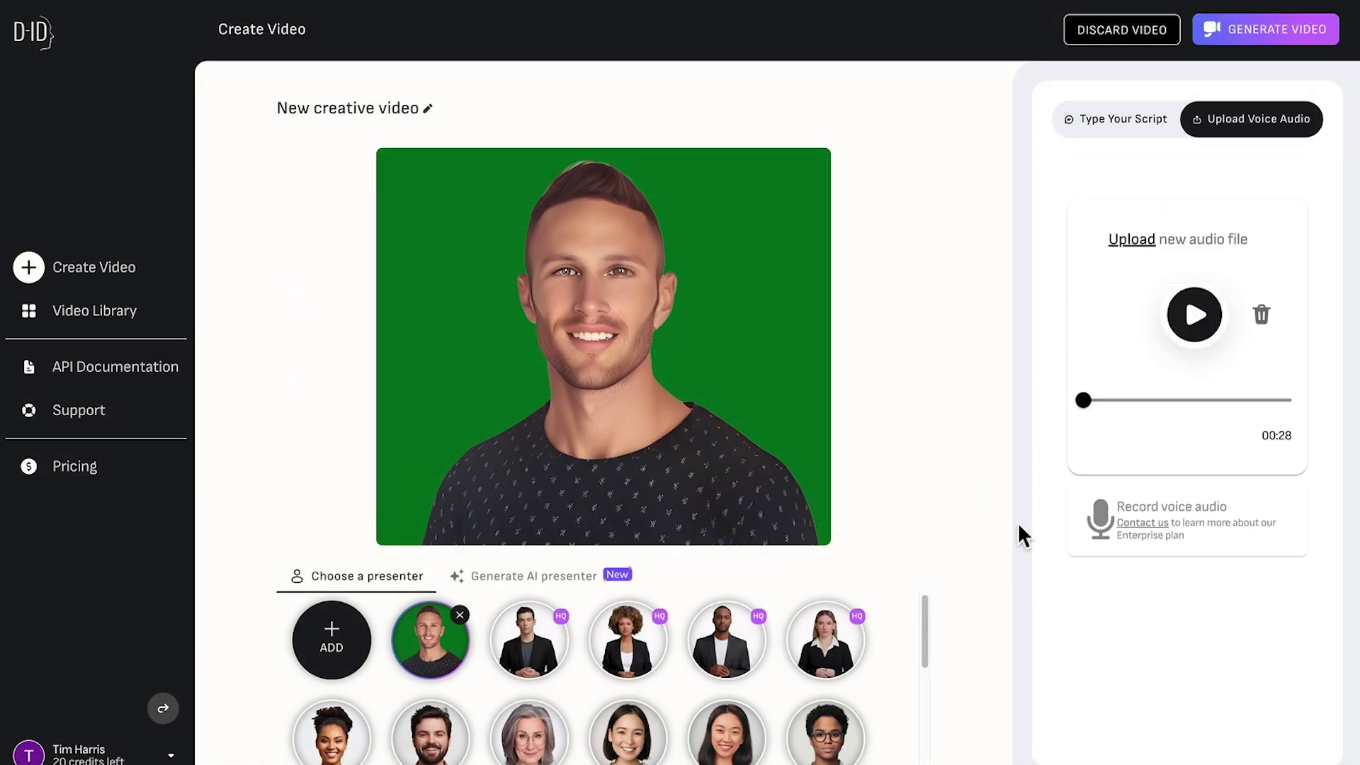
pyautogui.click(1256, 25)
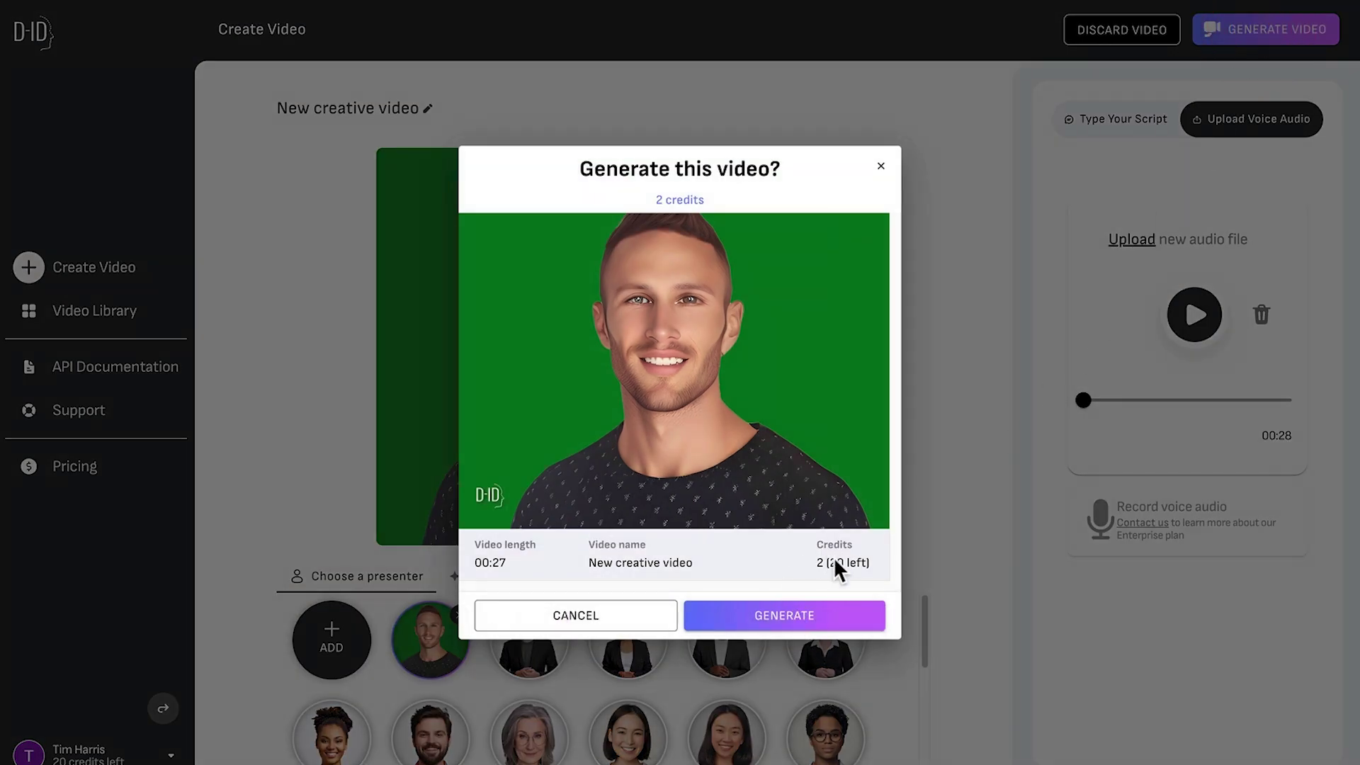
pyautogui.click(785, 613)
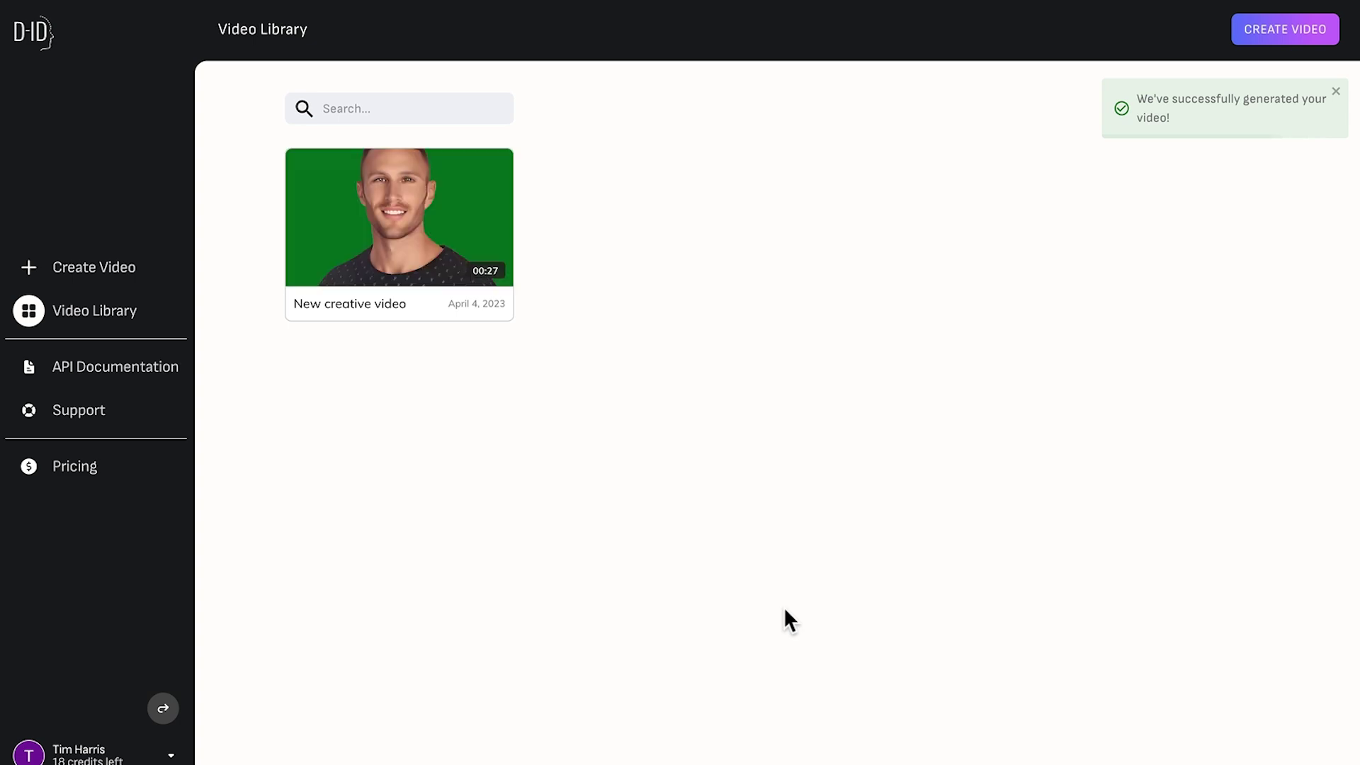
# Step: Play the New creative video from the library and pause it at 0:07
pyautogui.click(401, 228)
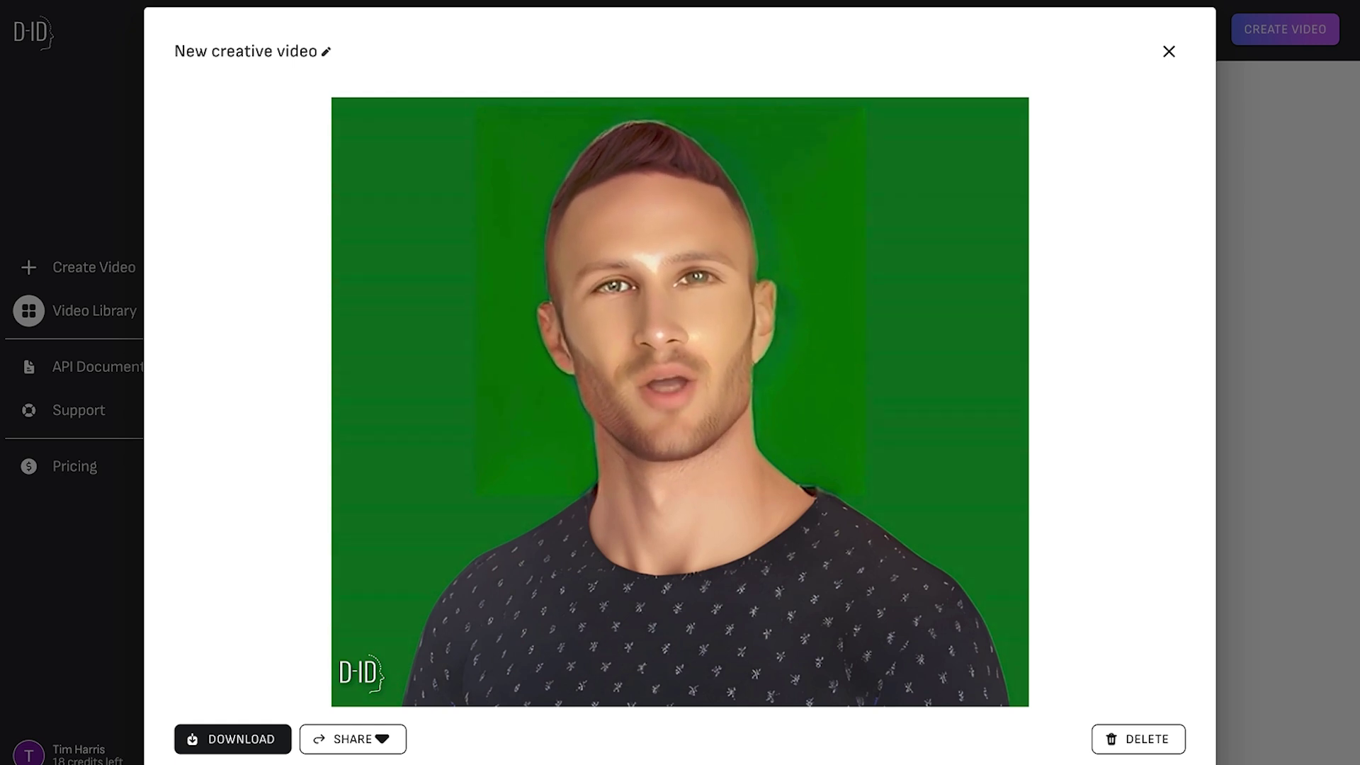
pyautogui.click(648, 587)
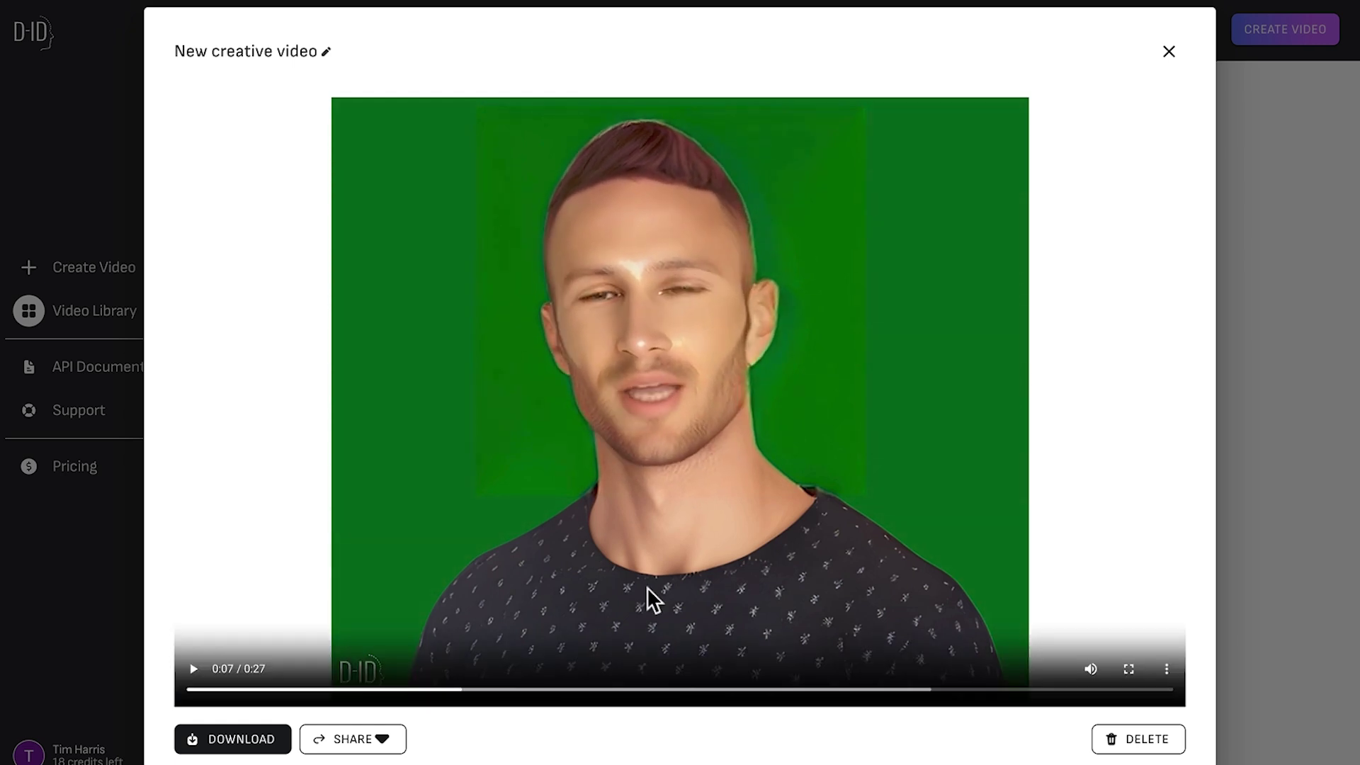